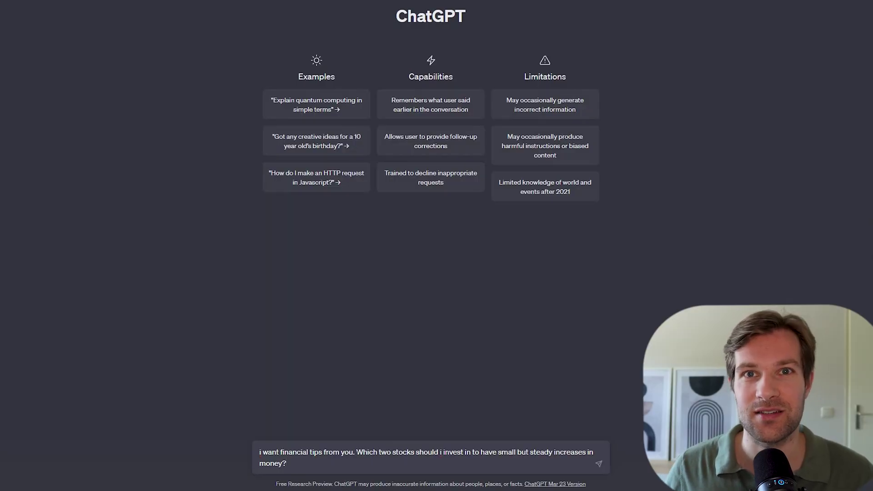
Send ChatGPT the question asking which two stocks give small but steady money increases
key(Return)
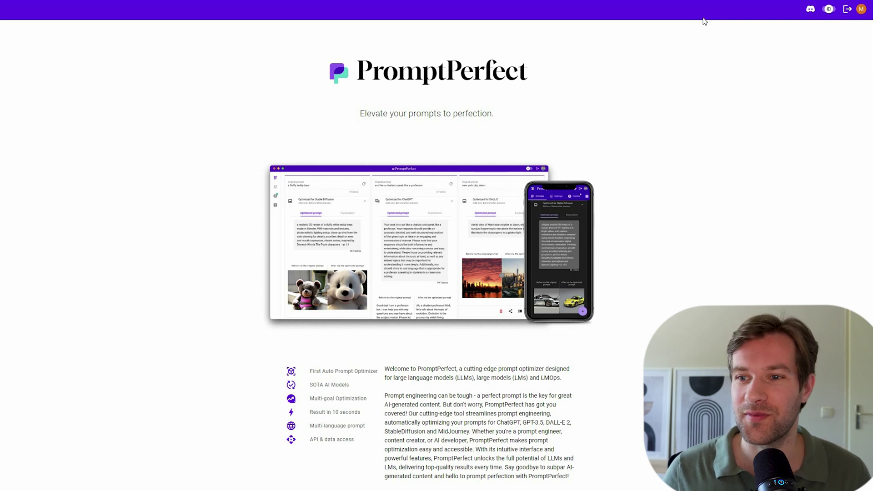
Look over the how-it-works demo, keeping ChatGPT as the model and browsing the sample prompt suggestions
scroll(343, 224, down, 12)
scroll(339, 214, up, 4)
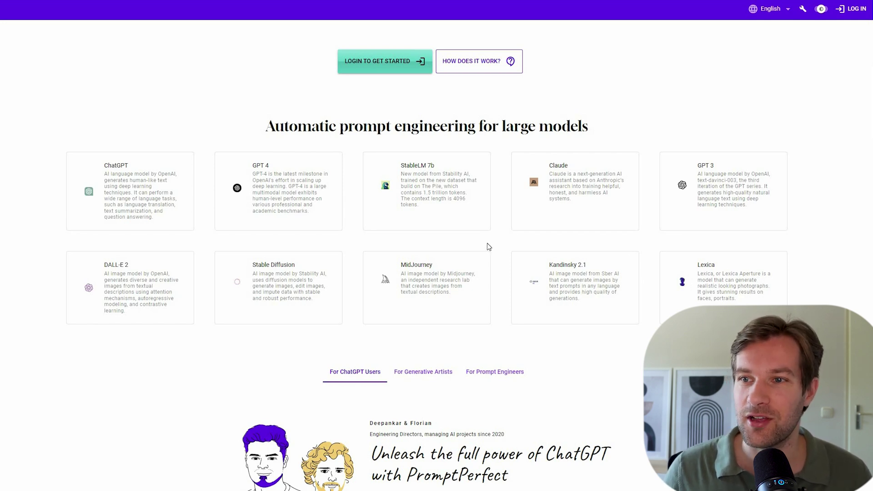
scroll(489, 248, down, 10)
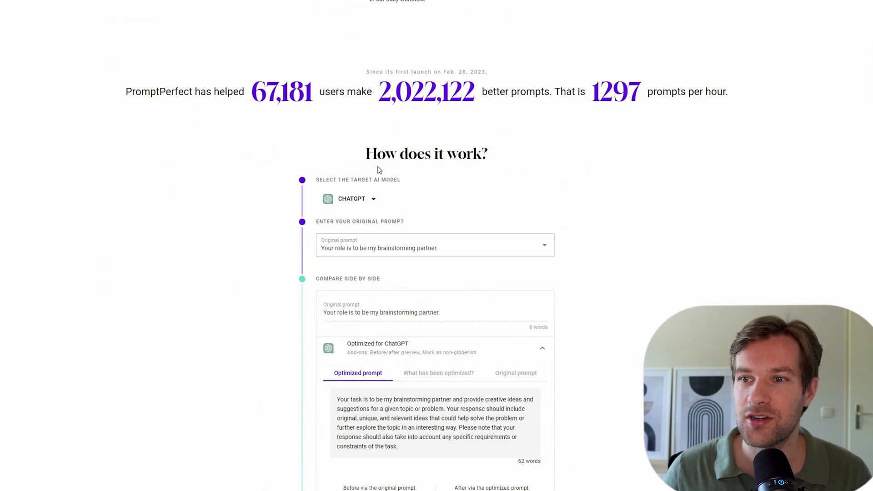
scroll(321, 106, down, 2)
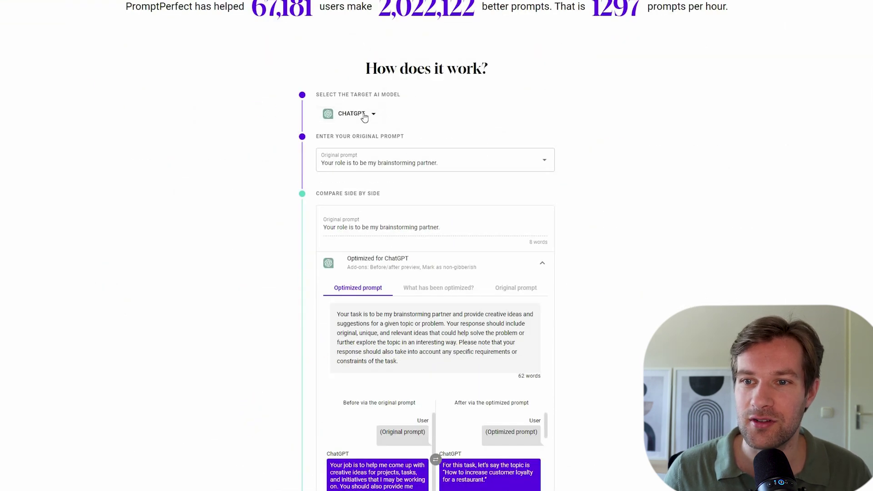
click(319, 118)
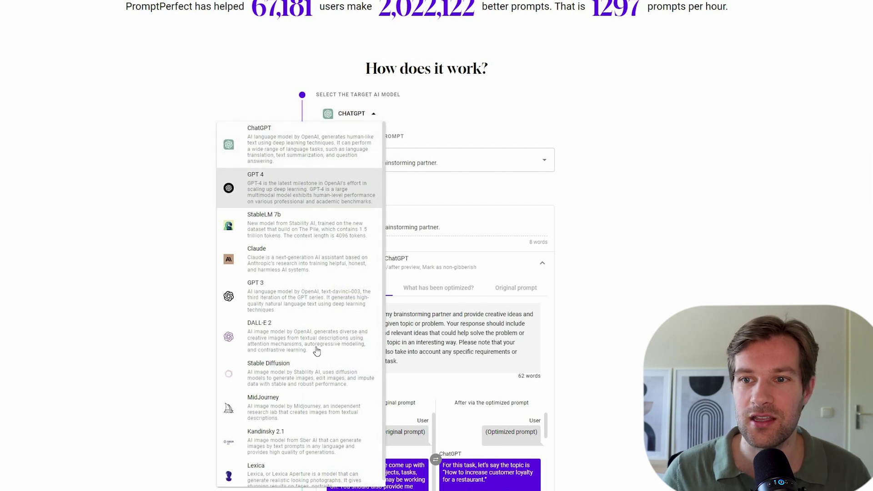
click(296, 137)
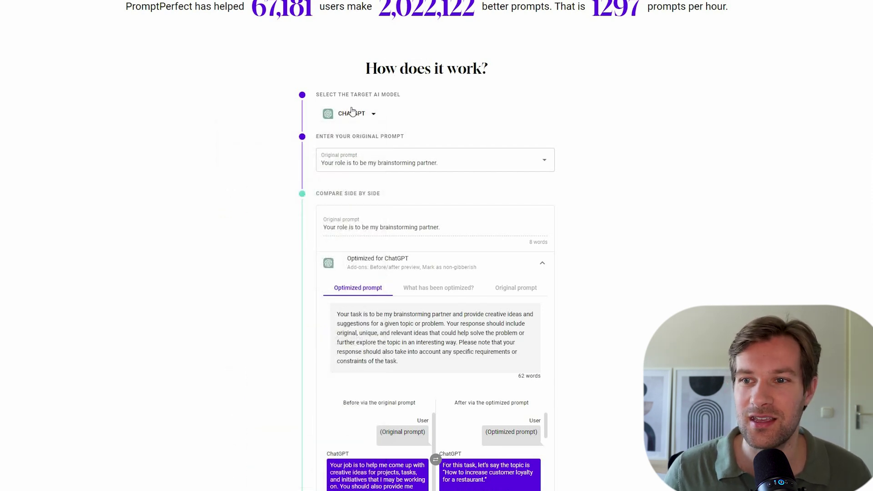
click(368, 161)
click(304, 164)
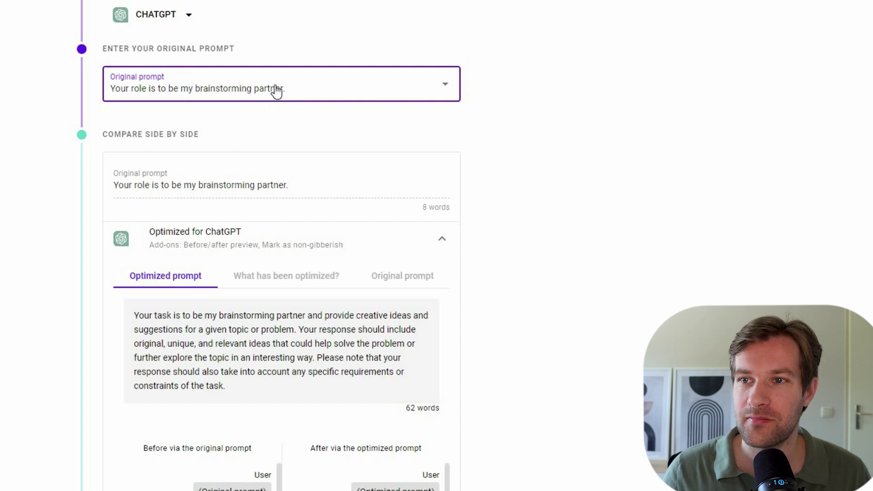
Scroll past the brainstorming-partner example to the Try some examples gallery
scroll(205, 70, down, 3)
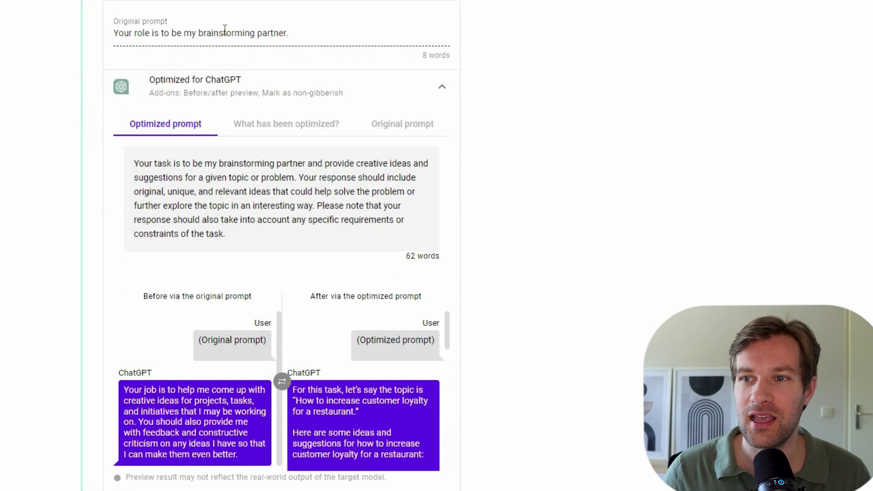
scroll(225, 30, down, 2)
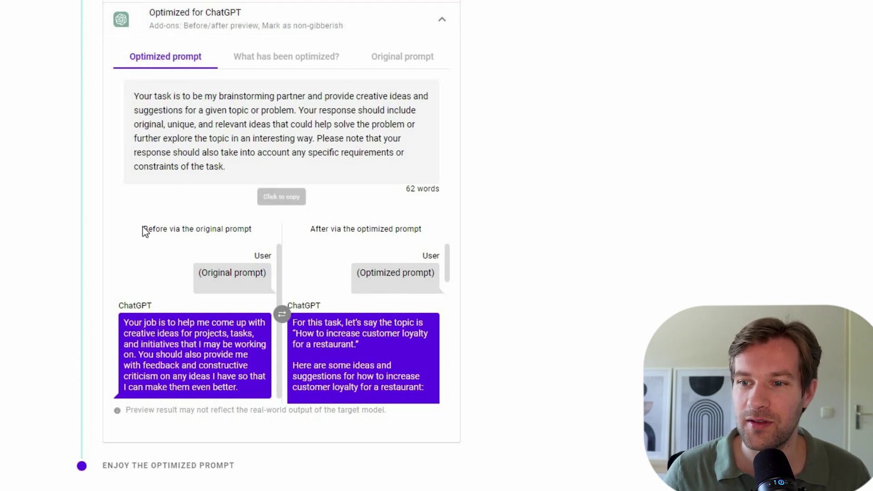
scroll(155, 318, down, 1)
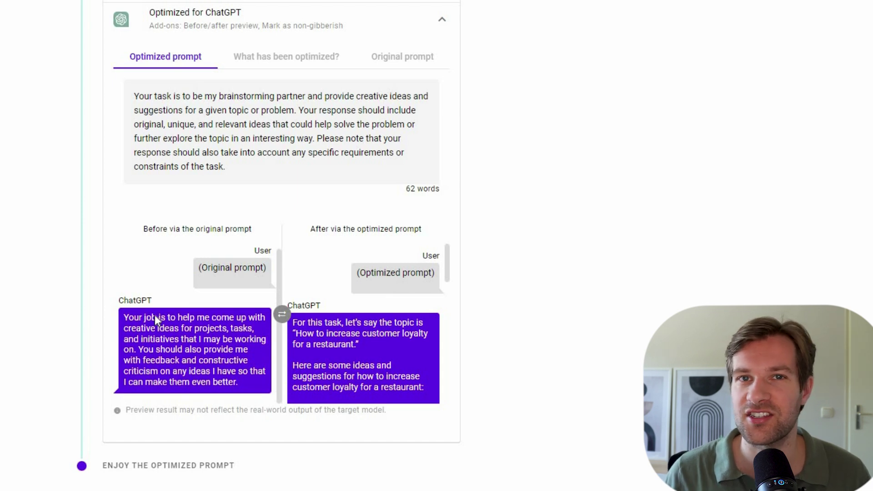
scroll(382, 336, up, 2)
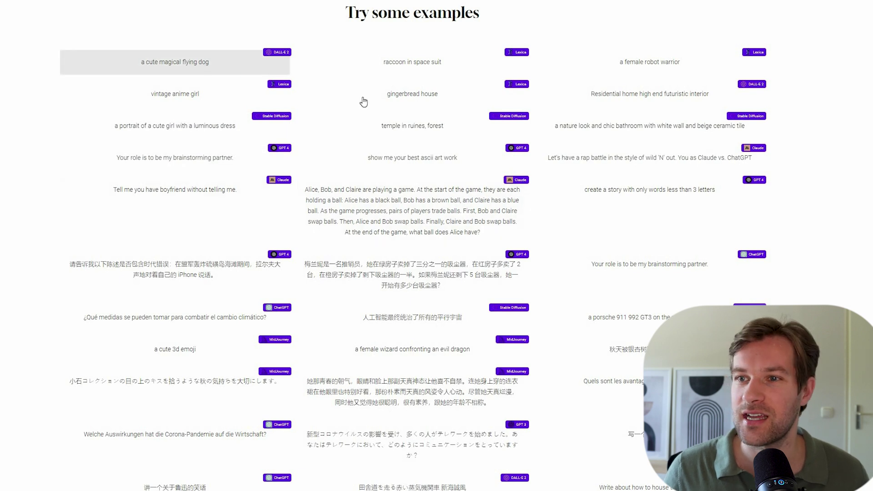
Open the 'raccoon in space suit' example and read what was optimized in its Lexica prompt
scroll(527, 136, up, 1)
scroll(540, 152, down, 3)
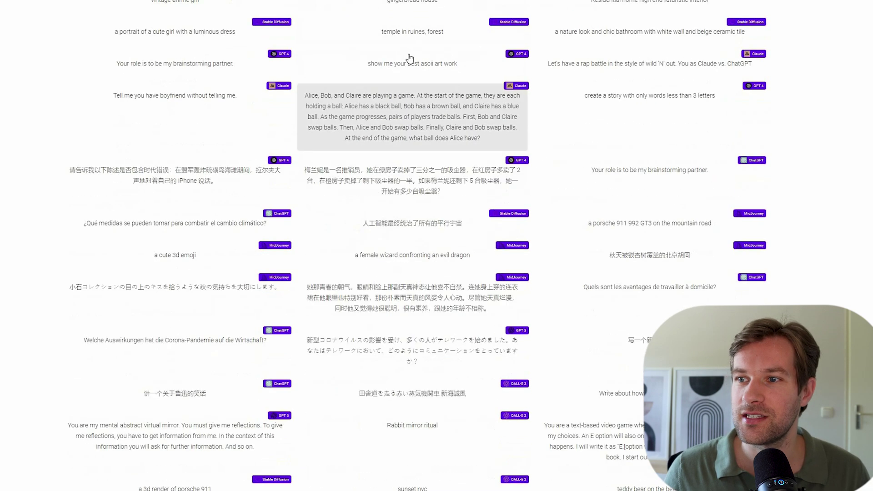
scroll(519, 60, up, 2)
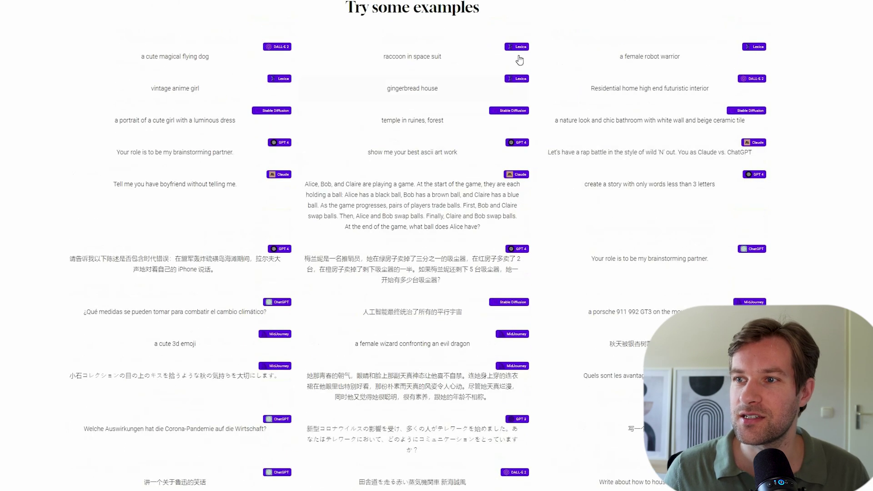
click(421, 56)
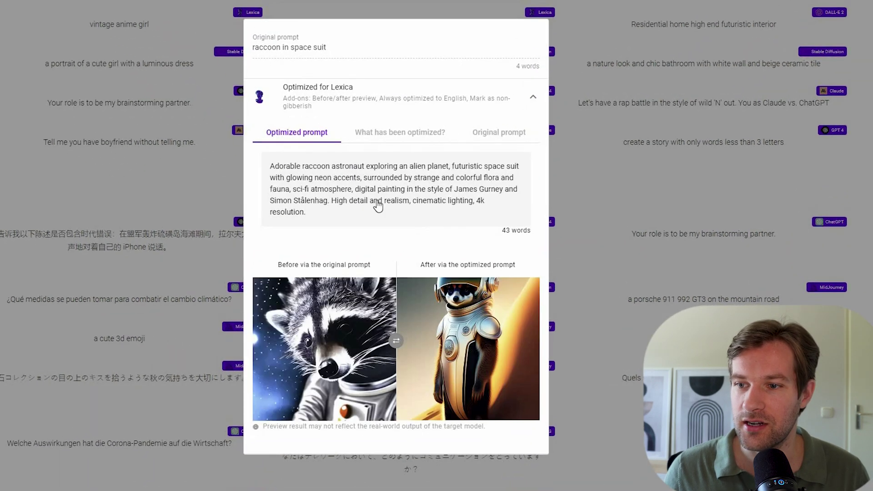
scroll(257, 338, down, 2)
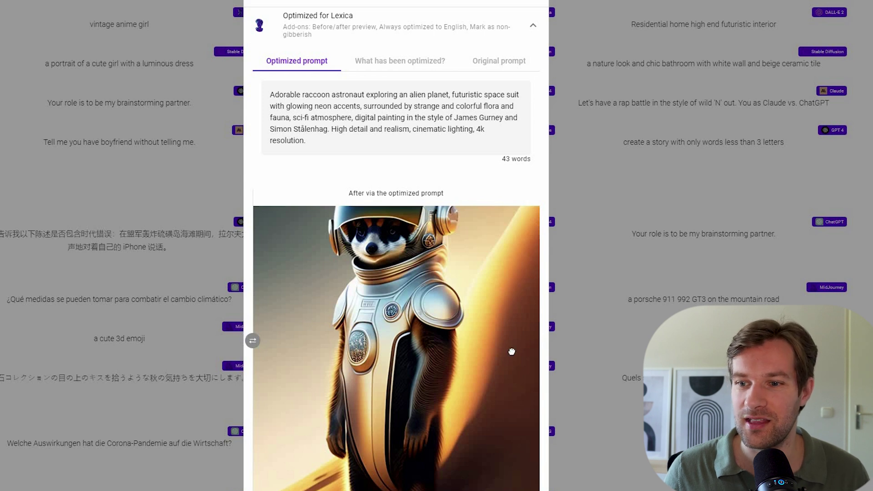
scroll(512, 351, up, 2)
scroll(523, 341, down, 2)
scroll(493, 341, up, 2)
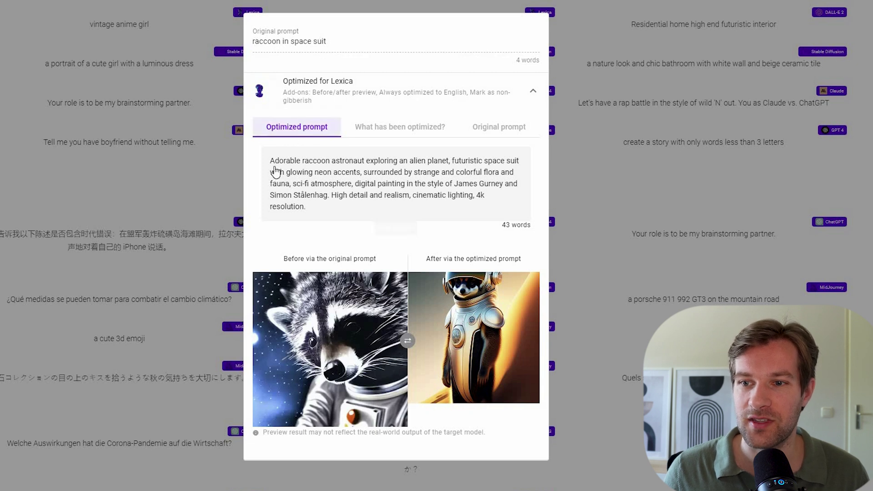
click(400, 126)
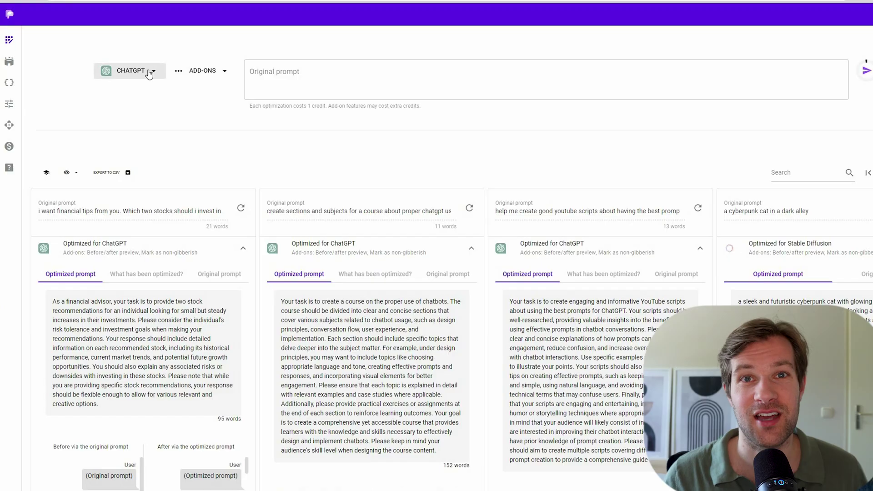
click(146, 71)
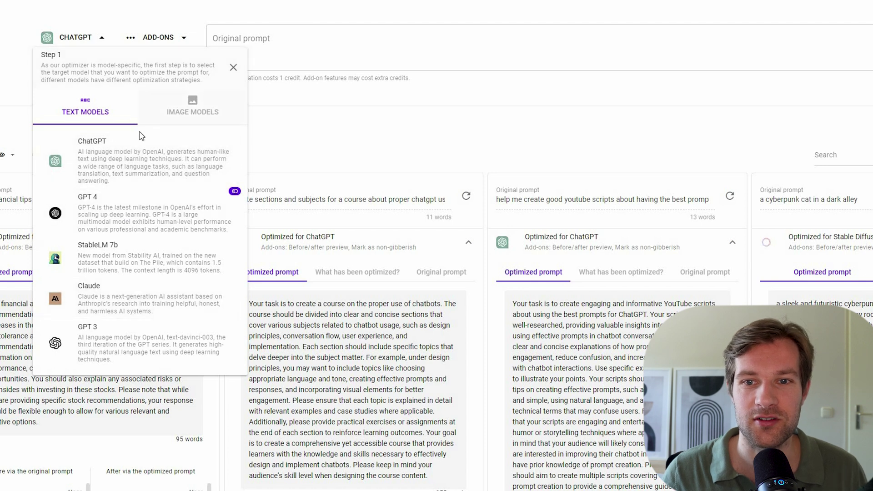
Glance at the image models, then pick GPT 4 from the text models as the target
click(192, 108)
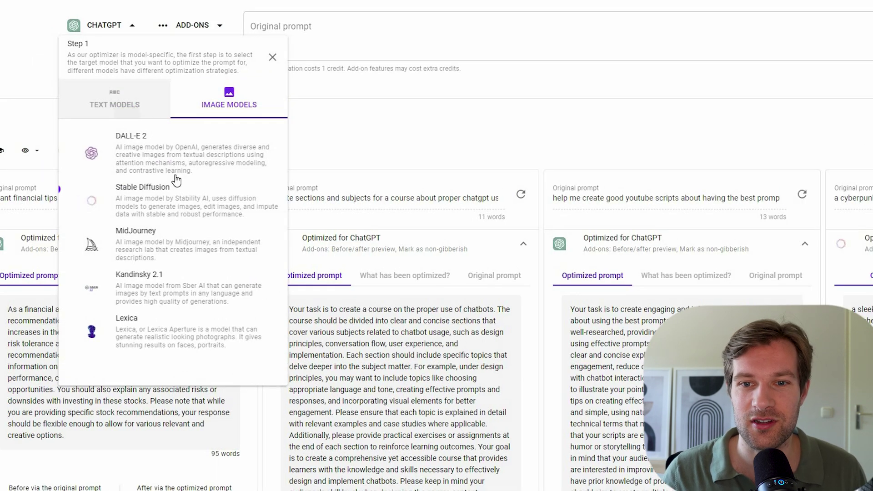
click(115, 104)
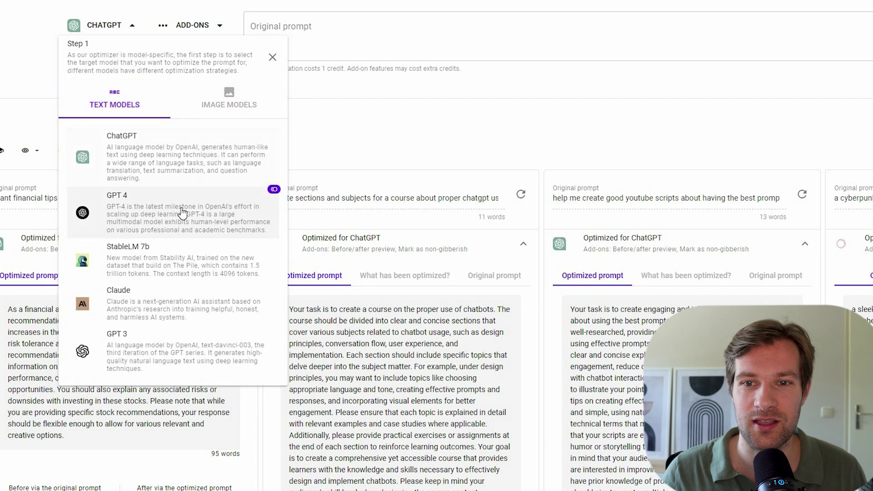
click(184, 210)
click(121, 27)
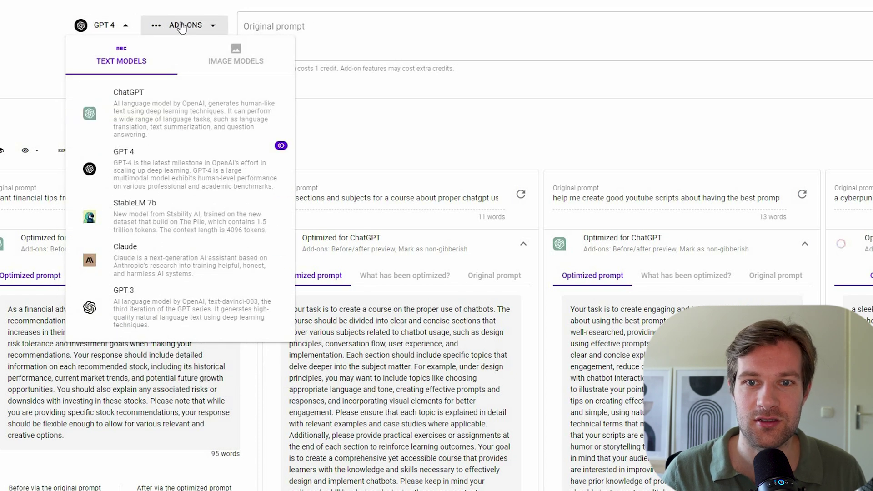
click(182, 27)
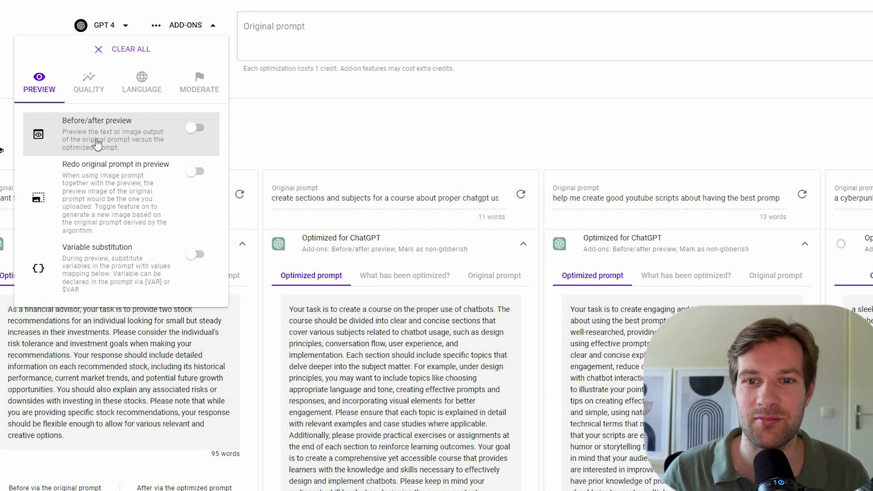
Turn on Before/after preview and try optimization strength values, leaving it at 1
click(194, 128)
click(104, 90)
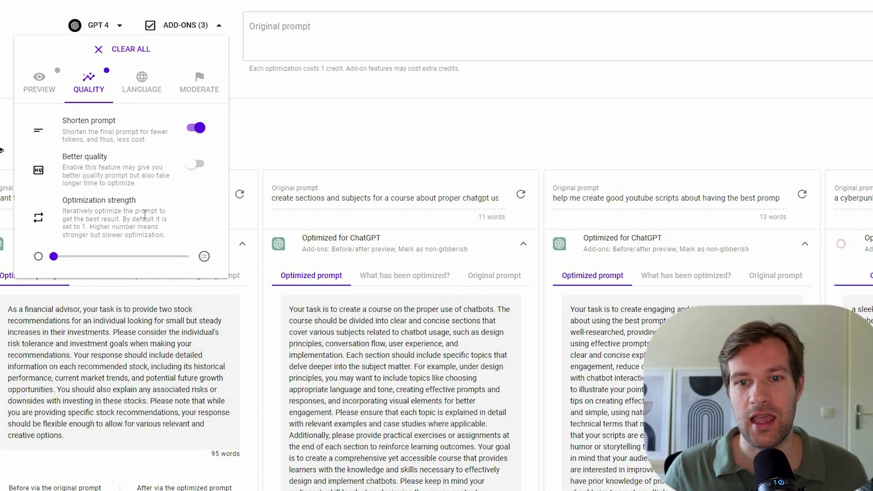
click(137, 267)
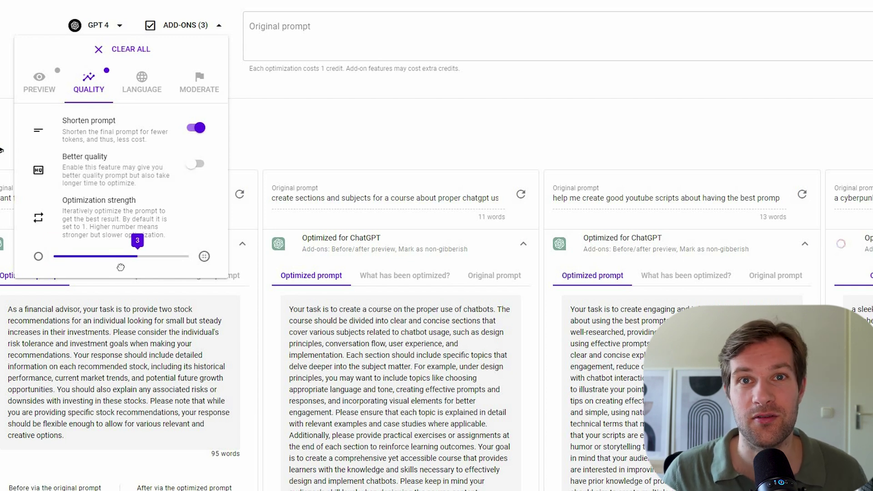
click(116, 266)
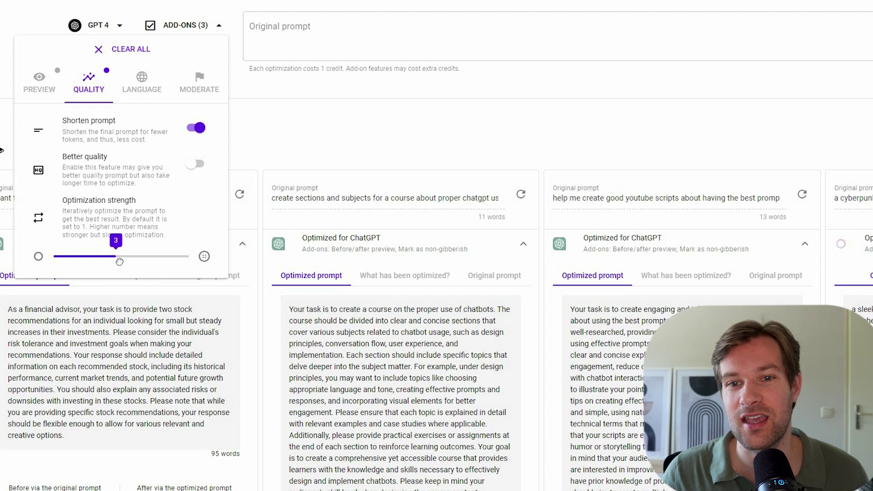
click(65, 265)
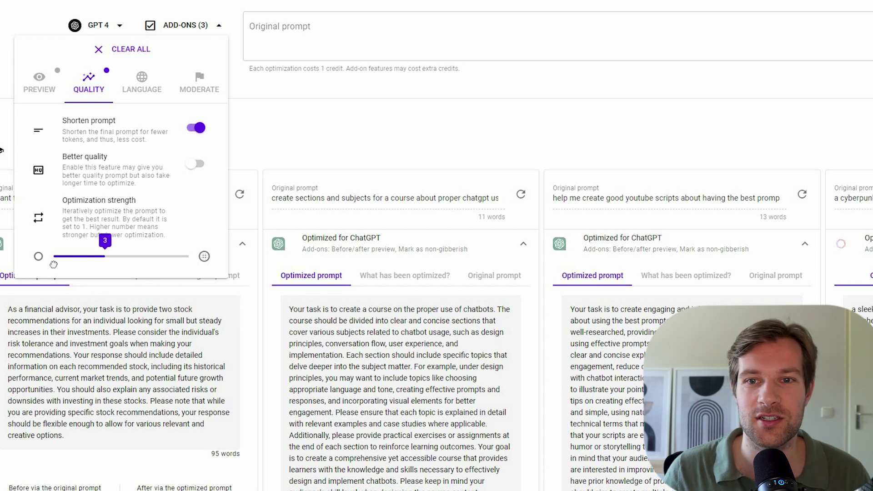
Switch on Always optimized to English and check the Moderate add-ons
click(140, 96)
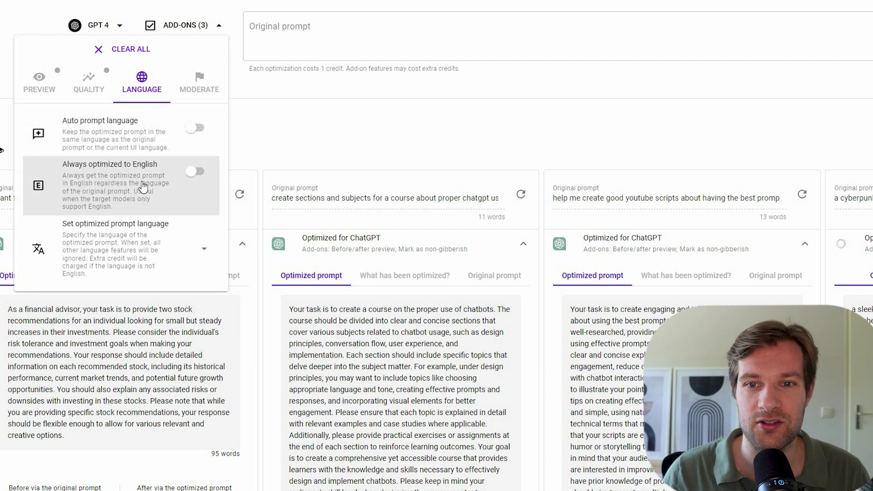
click(195, 171)
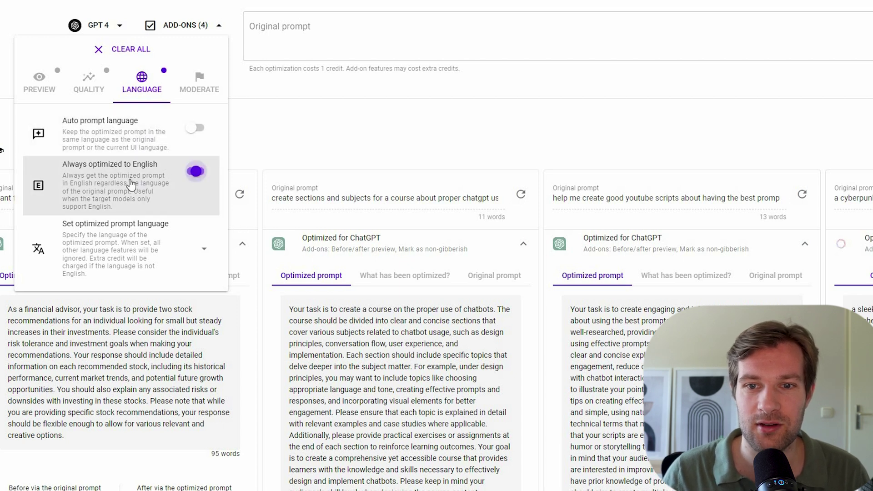
click(198, 83)
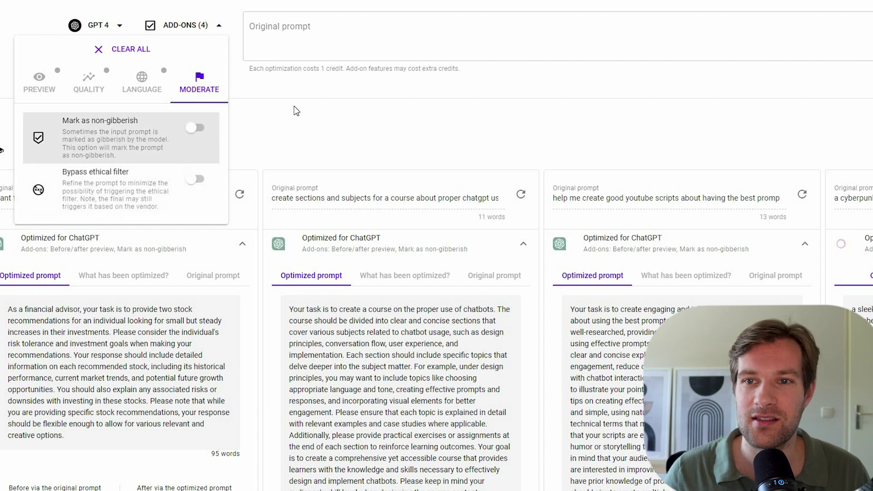
Enter the five-dishes prompt with carrot, broccoli and rice and optimize it for GPT 4
click(290, 26)
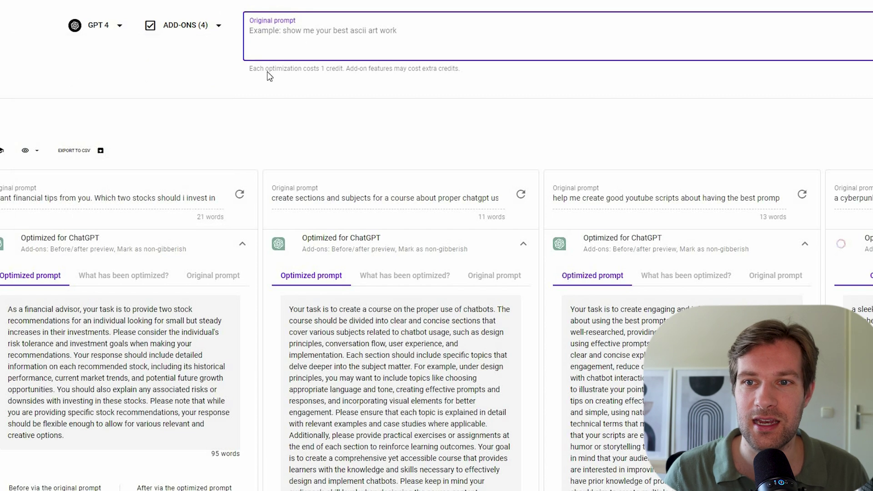
drag(419, 68, 260, 69)
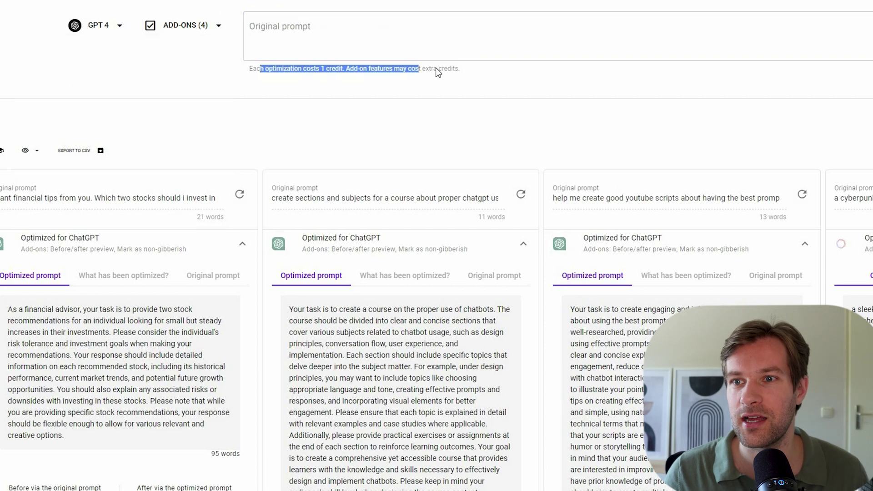
click(282, 28)
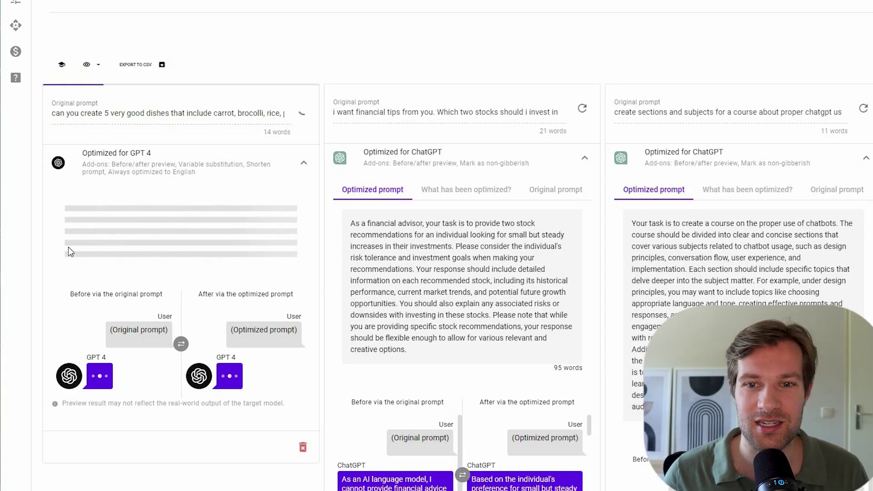
scroll(90, 63, down, 2)
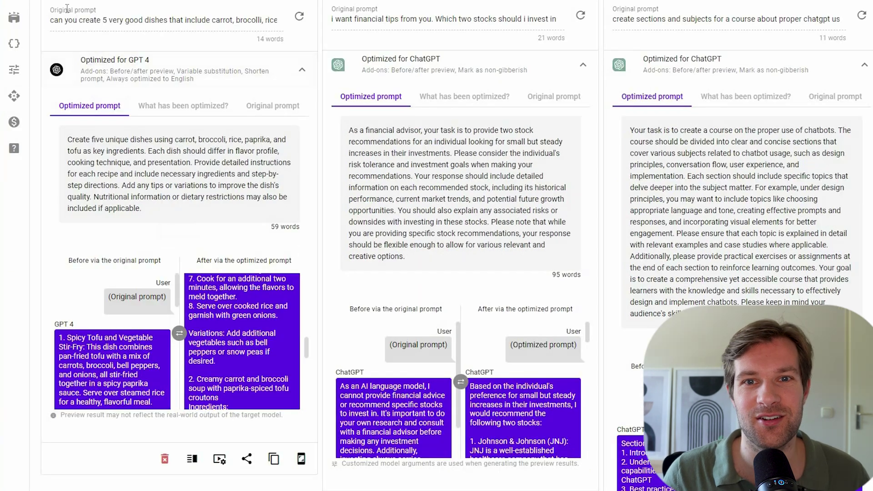
scroll(107, 130, up, 1)
scroll(112, 130, up, 2)
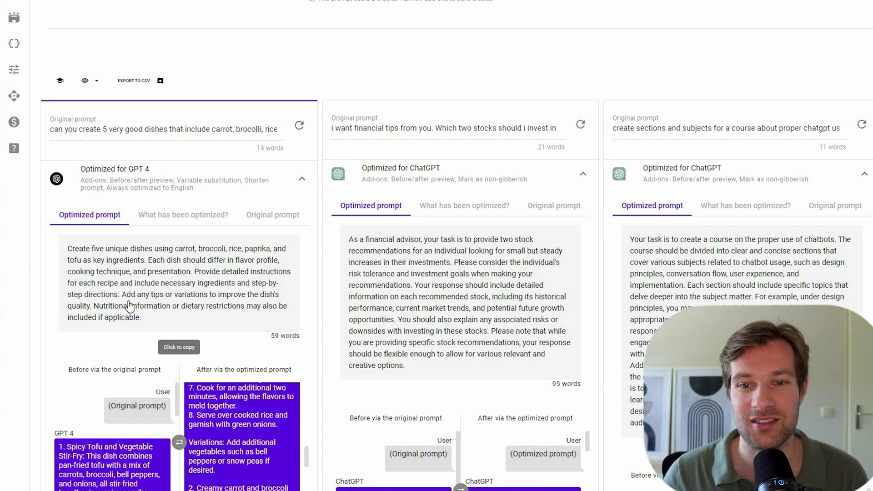
scroll(128, 306, down, 3)
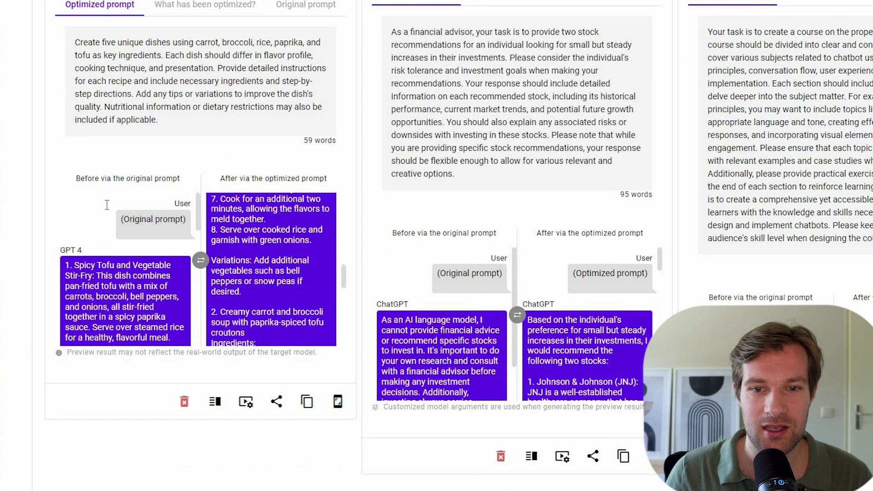
scroll(105, 201, down, 3)
drag(170, 276, 78, 203)
click(78, 203)
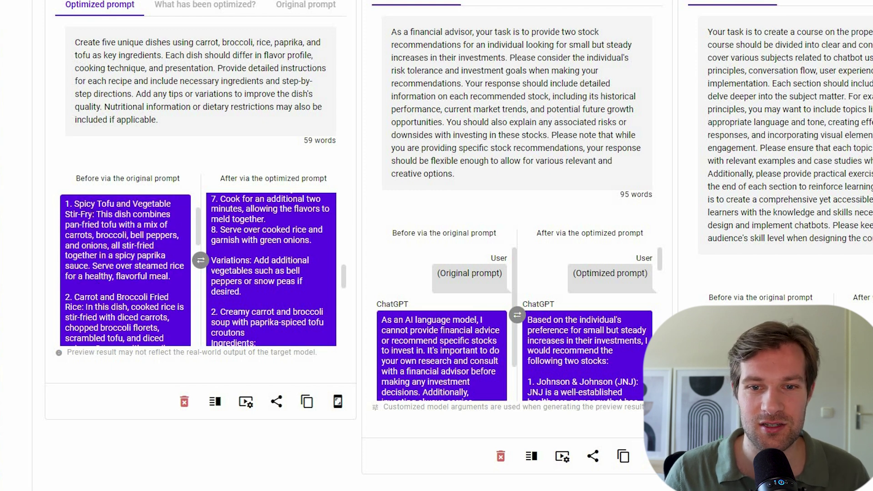
drag(74, 212, 92, 222)
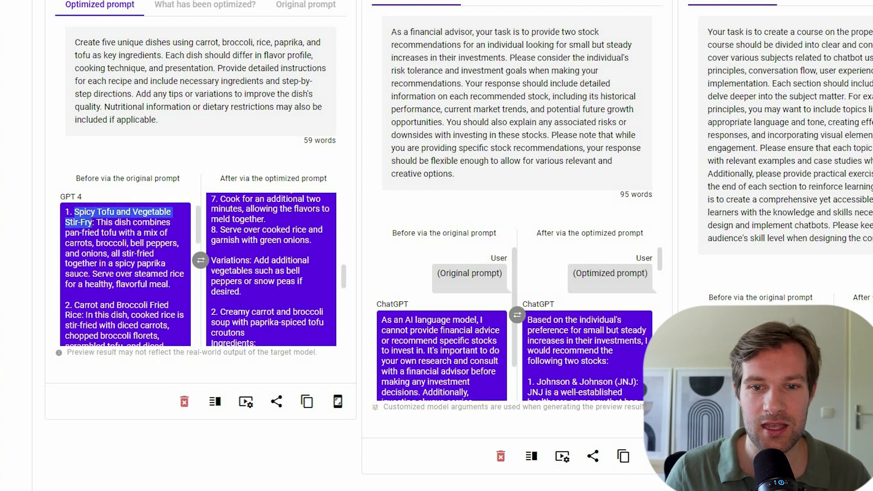
scroll(125, 268, down, 10)
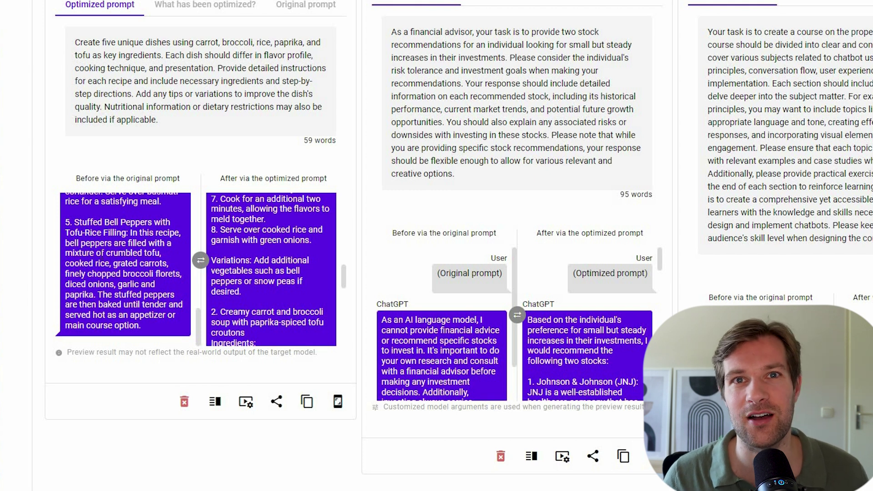
scroll(269, 222, up, 5)
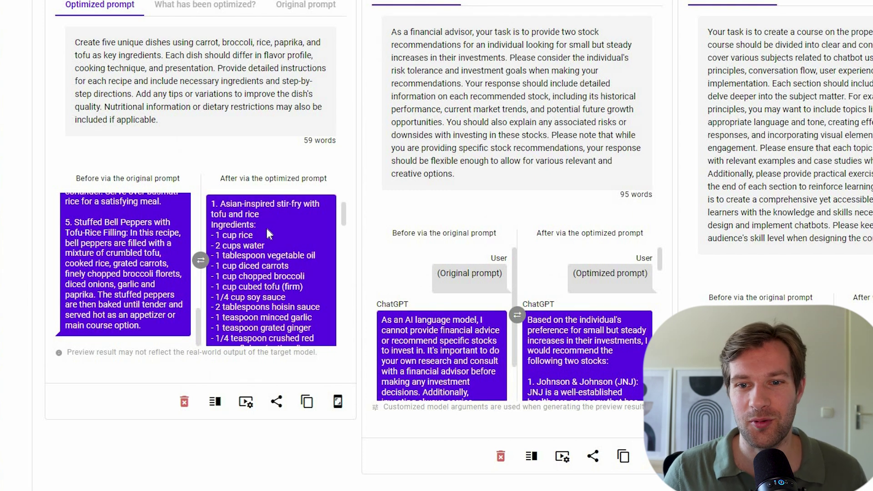
scroll(241, 217, up, 2)
scroll(242, 217, down, 3)
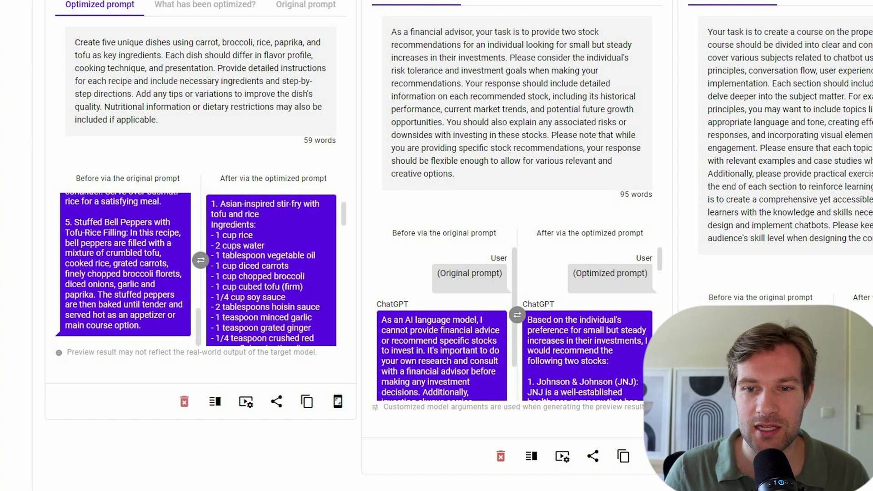
scroll(253, 213, down, 8)
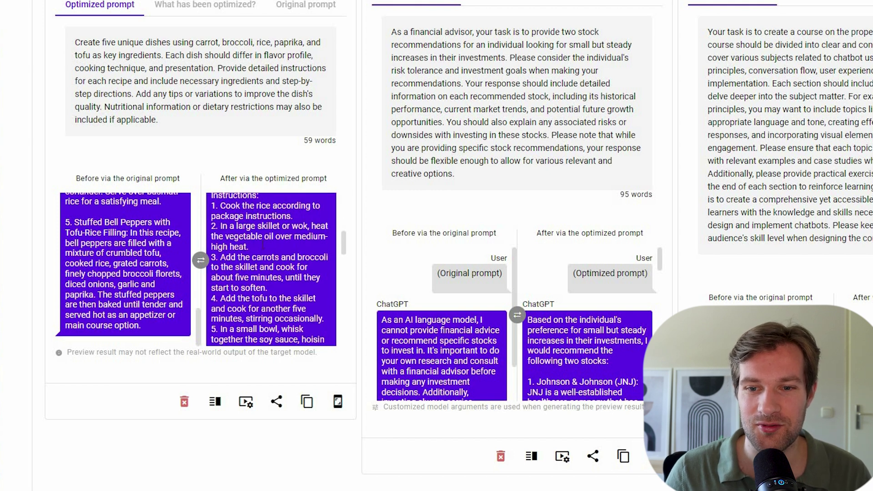
scroll(275, 262, down, 5)
triple_click(271, 258)
click(277, 249)
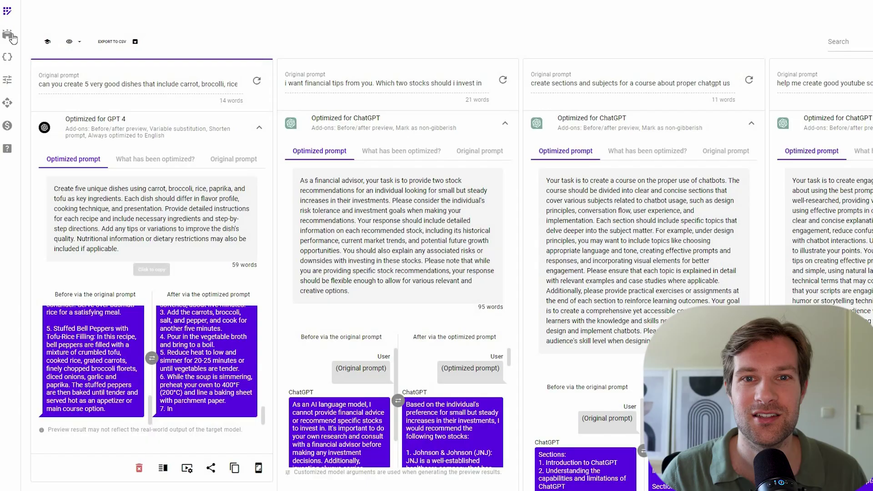
Open the Arena, note its credit-cost warning, and check which models the test runs on
mouse_move(12, 39)
click(19, 40)
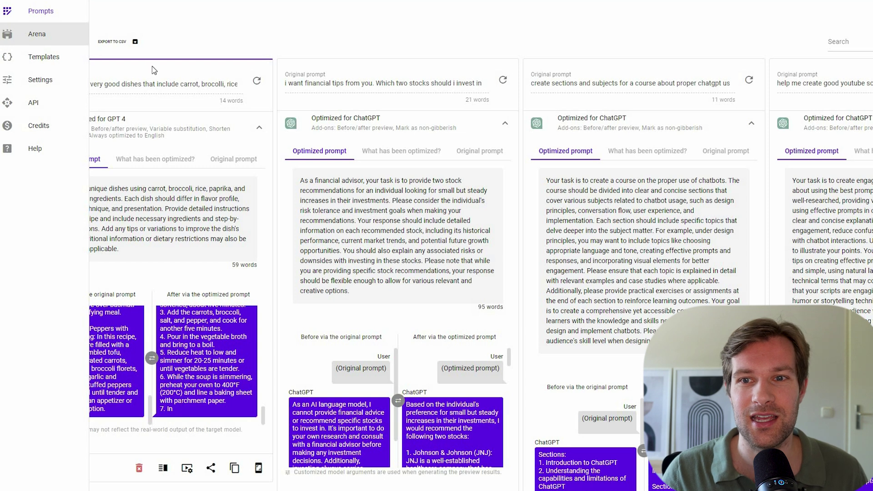
drag(50, 37, 353, 39)
click(215, 81)
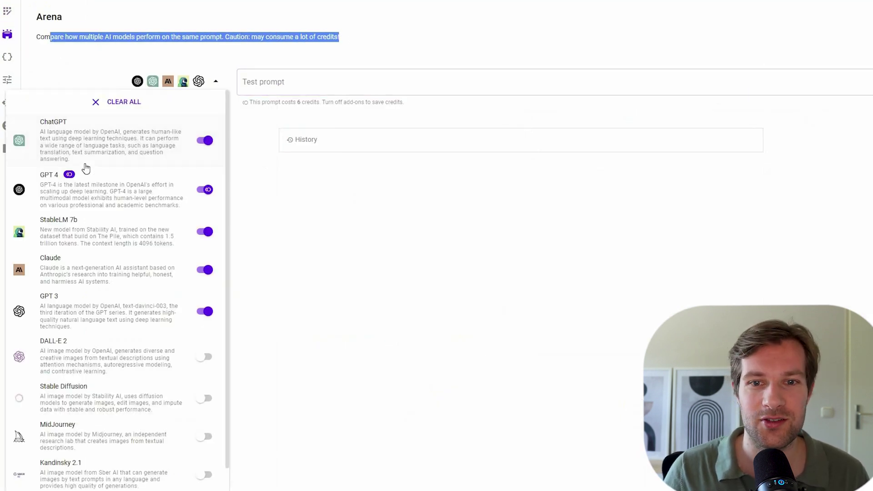
click(287, 85)
Submit the AI YouTube channel joke prompt and read the five models' replies, including StableLM 7b's
text(write me a joke about a youtube)
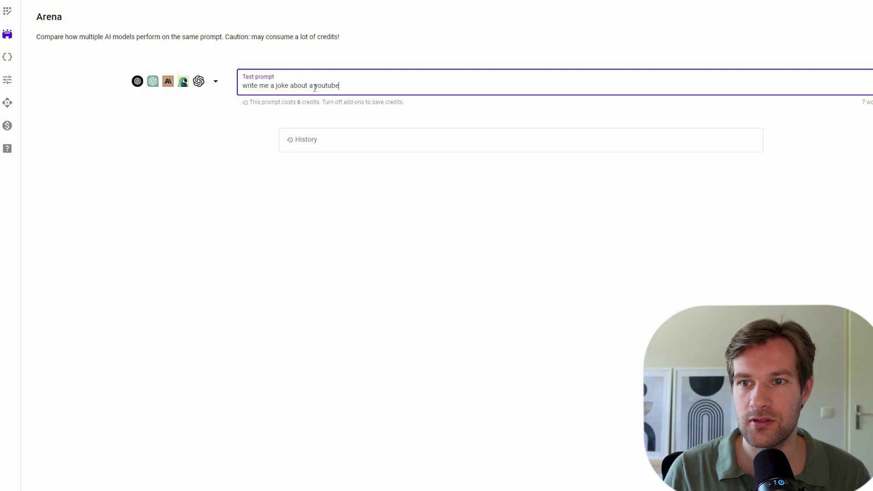
text(ai)
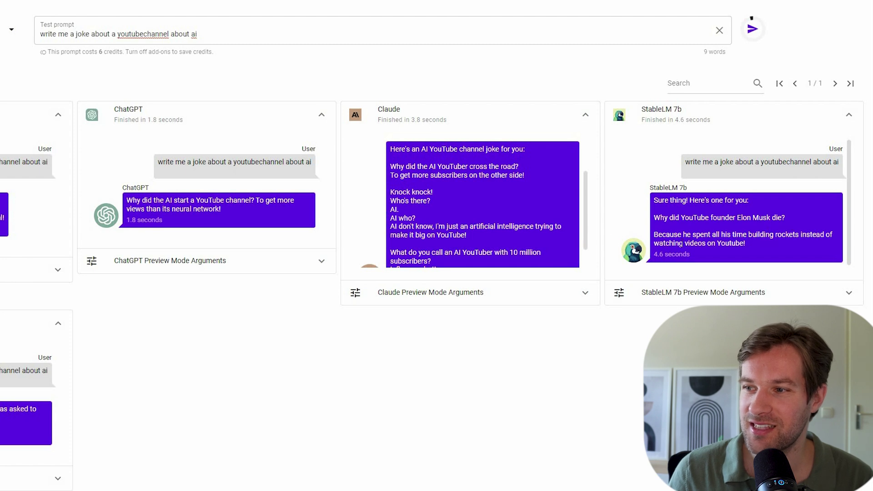
triple_click(746, 239)
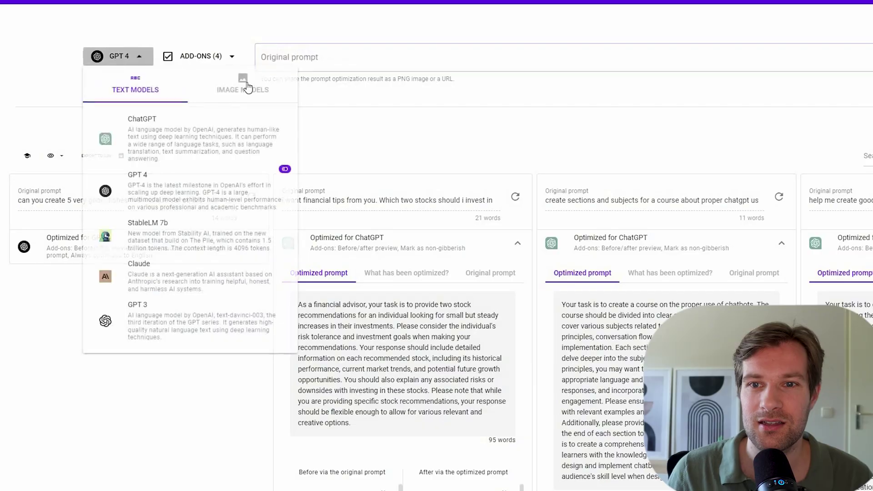
Choose MidJourney from the image models and turn on the Better quality add-on
click(242, 84)
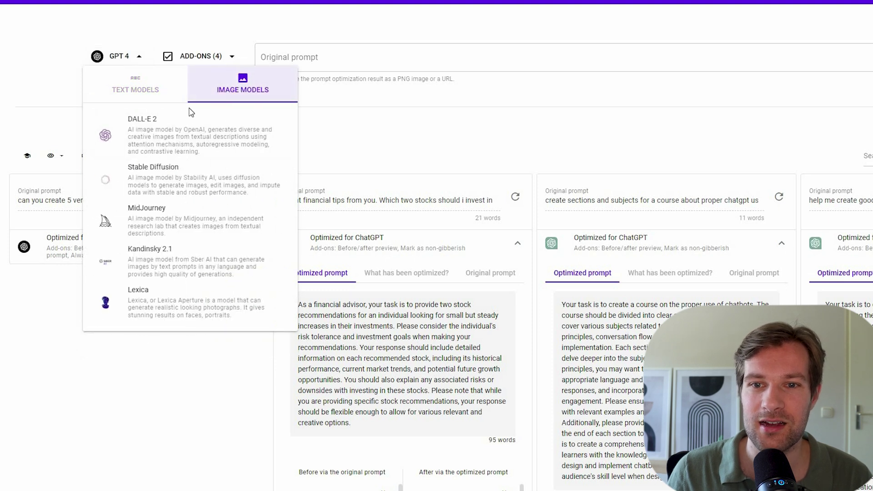
key(Return)
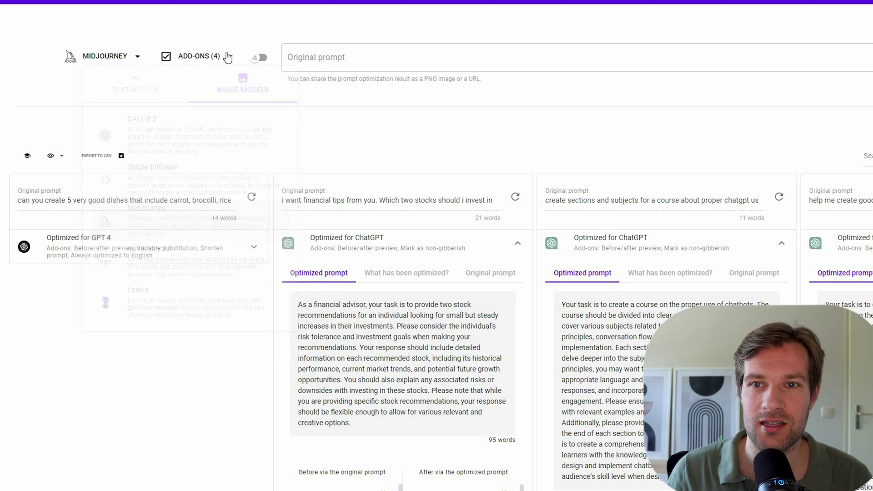
click(194, 57)
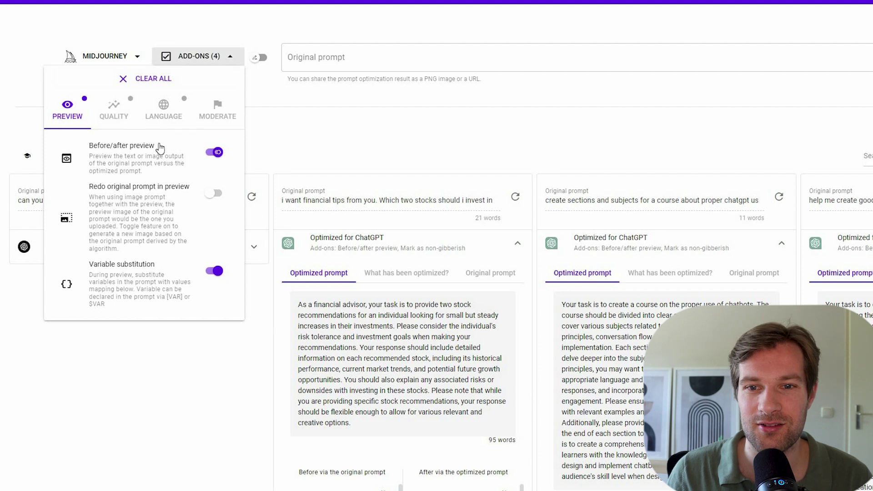
click(114, 117)
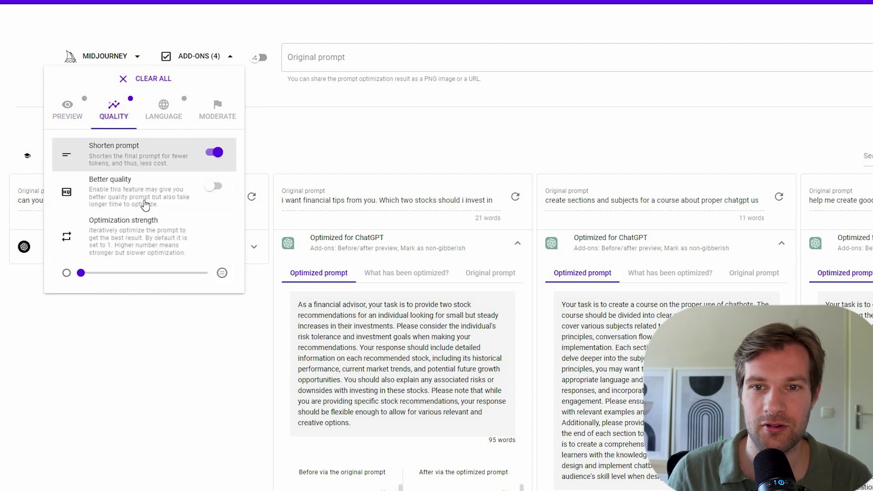
click(216, 187)
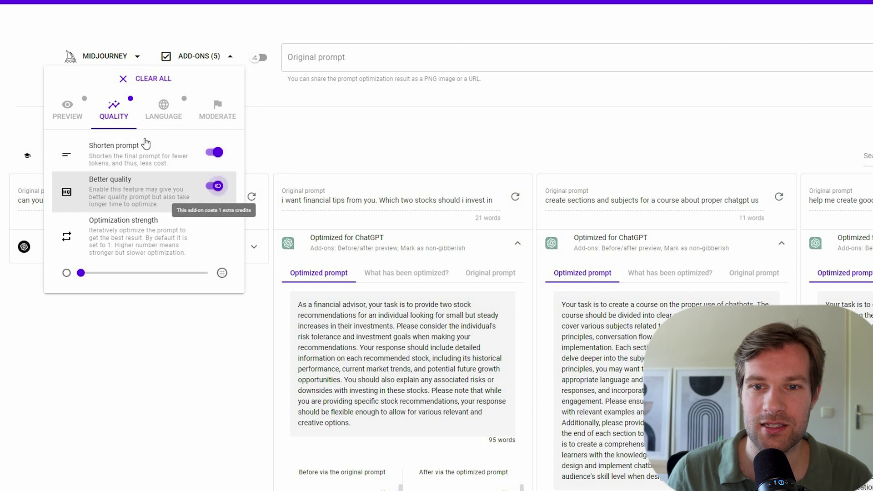
click(210, 113)
click(321, 62)
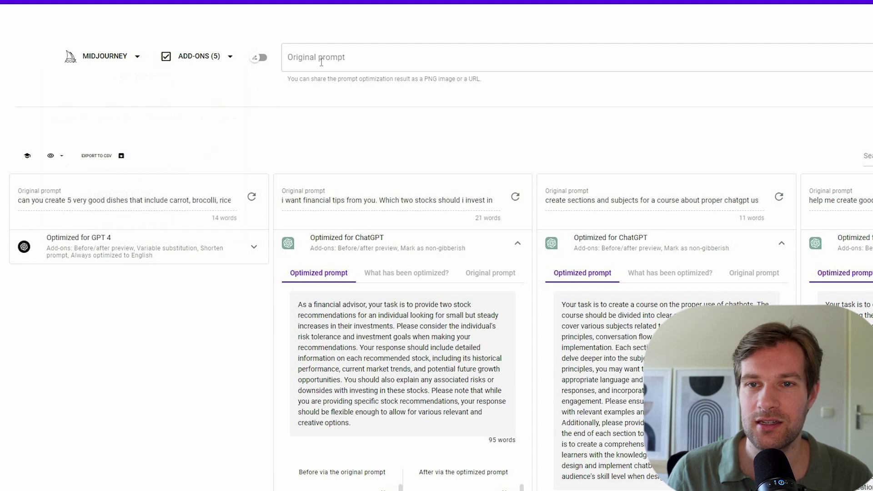
click(326, 60)
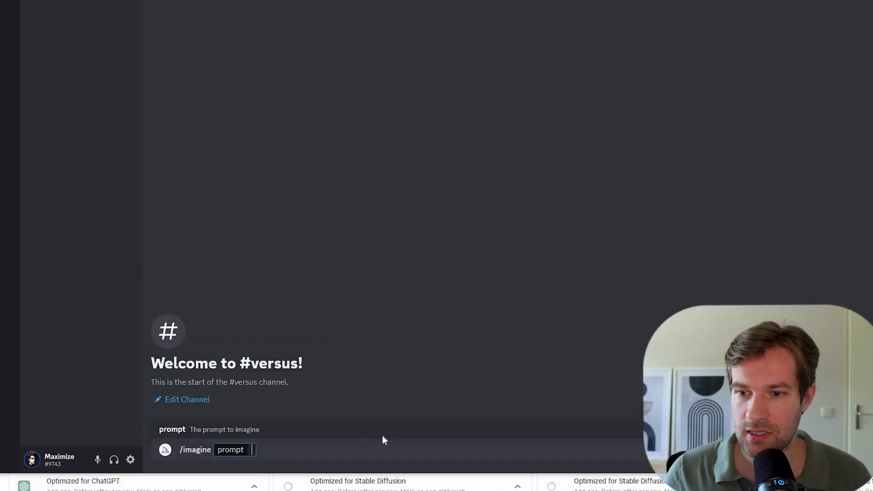
Send /imagine with the optimized cyberpunk cat prompt and open the original prompt's grid full size
key(Return)
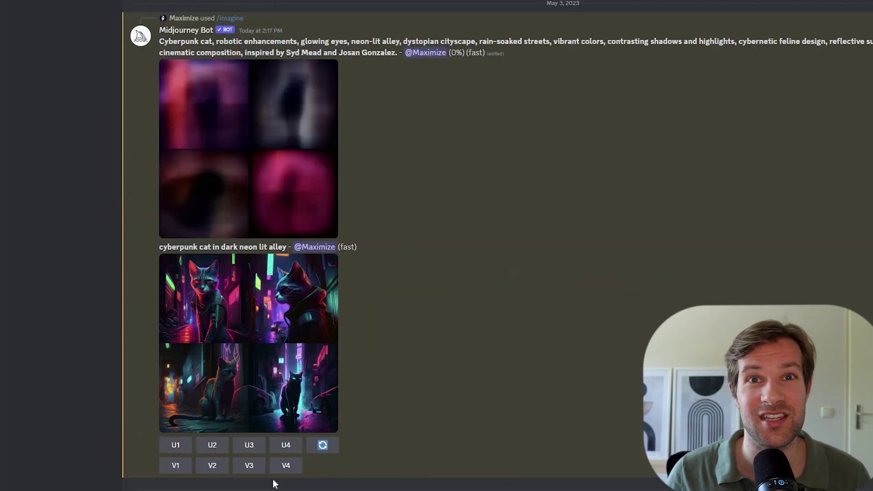
click(248, 343)
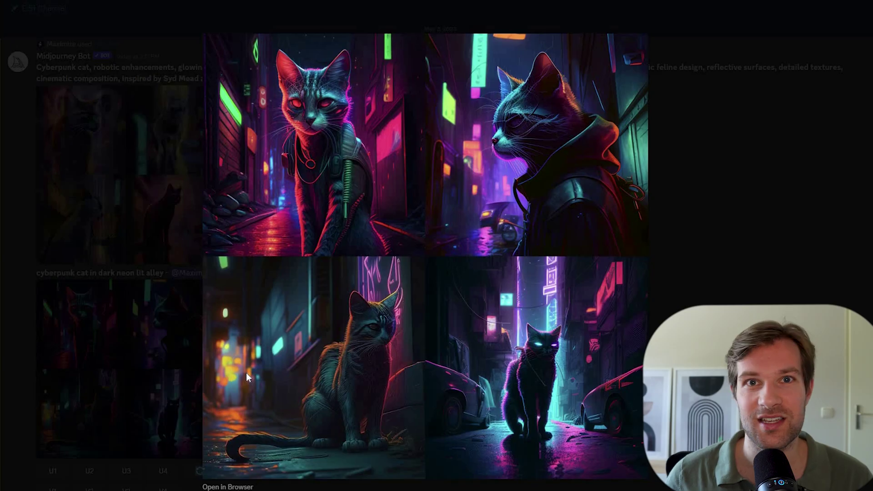
click(56, 272)
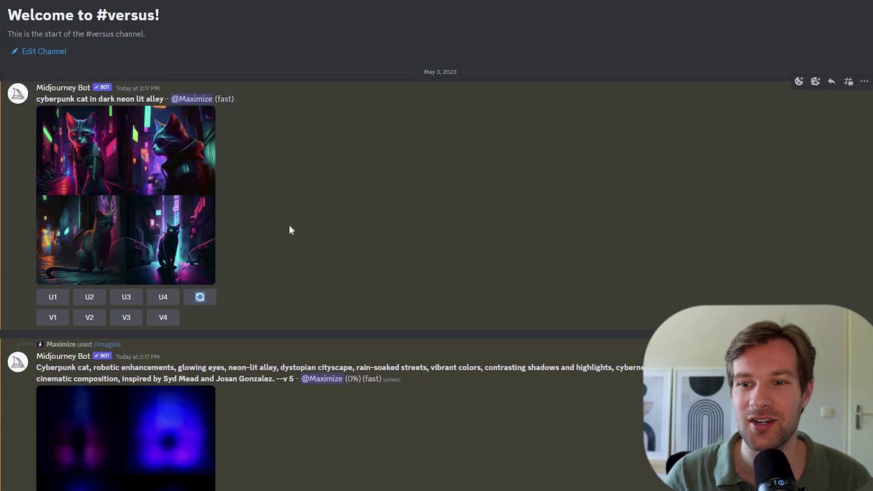
click(196, 229)
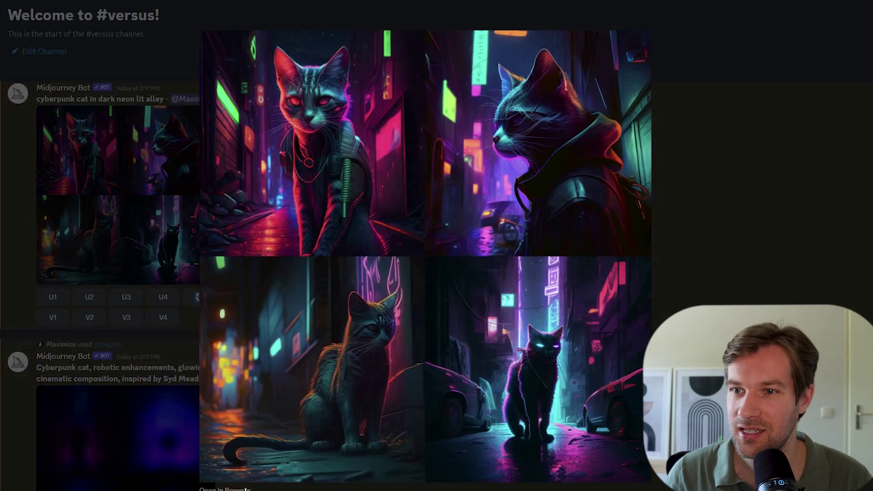
click(256, 469)
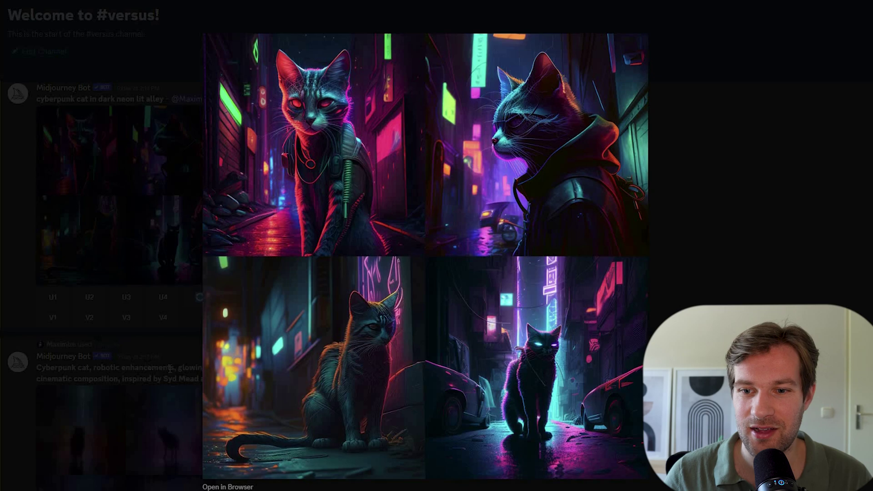
Scroll down and enlarge the optimized prompt's cat image grid
key(Escape)
scroll(219, 365, down, 10)
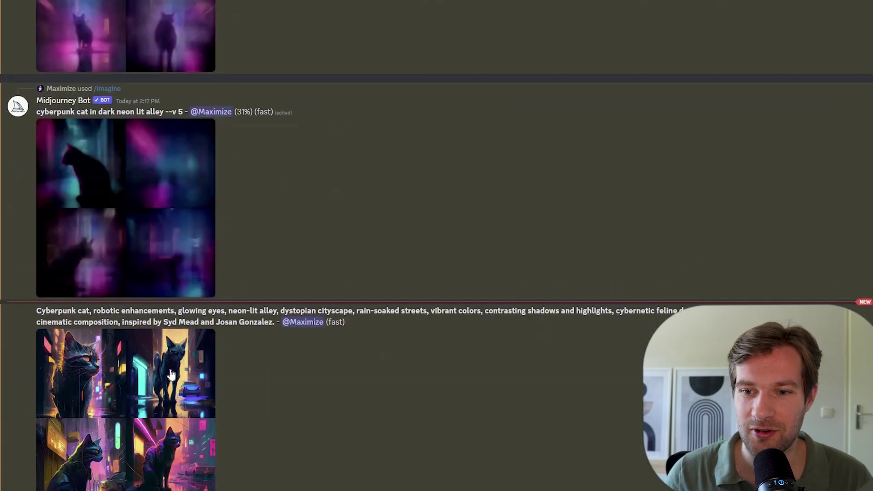
click(118, 205)
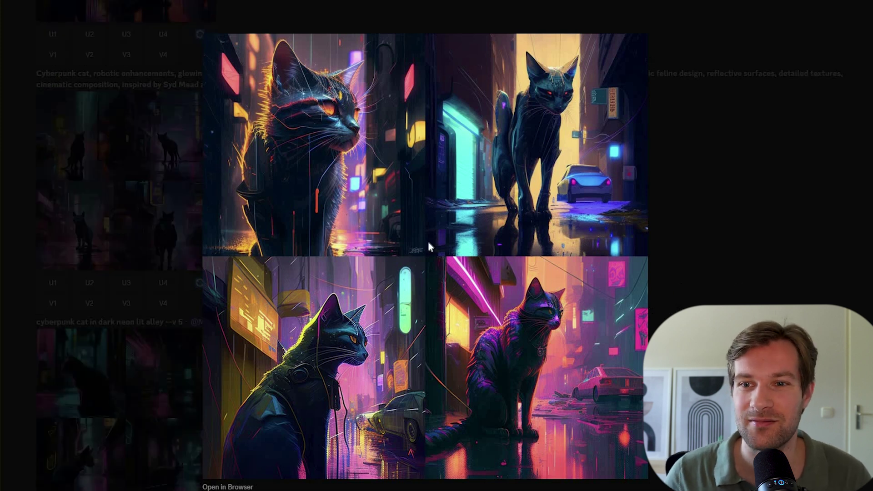
key(Escape)
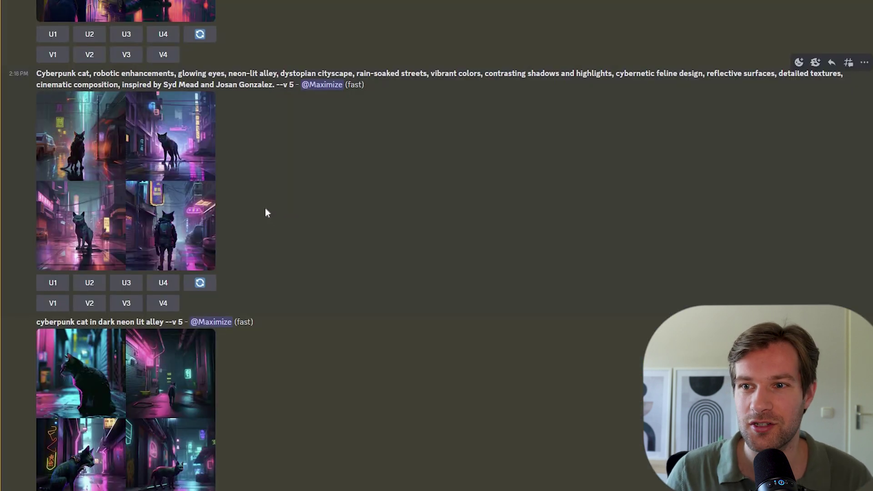
Enlarge and zoom the --v 5 original cat grid, then enlarge the --v 5 optimized grid
click(214, 348)
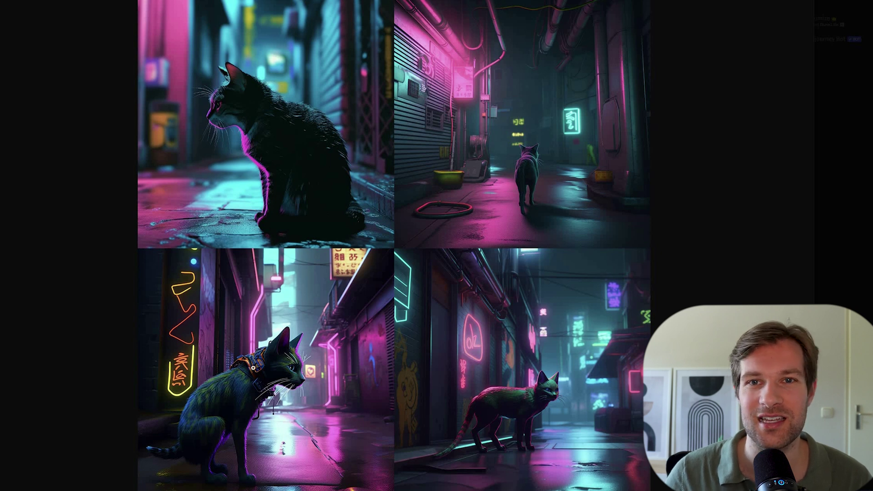
click(147, 302)
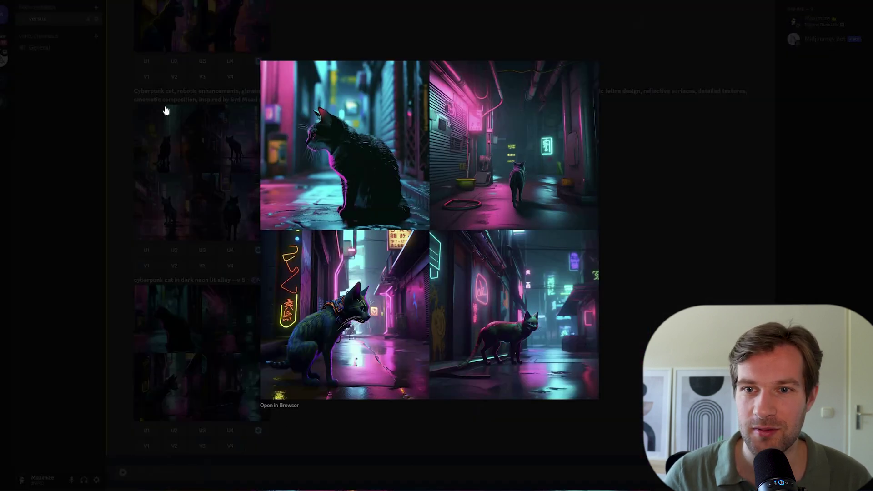
click(209, 162)
click(245, 209)
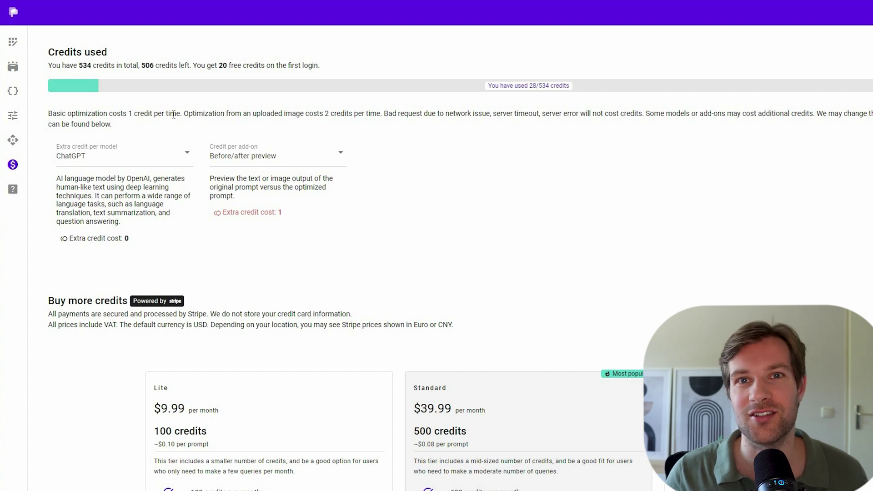
Scroll down to the Lite pricing card's one-time 100-credit offer at €14.99
scroll(291, 245, down, 5)
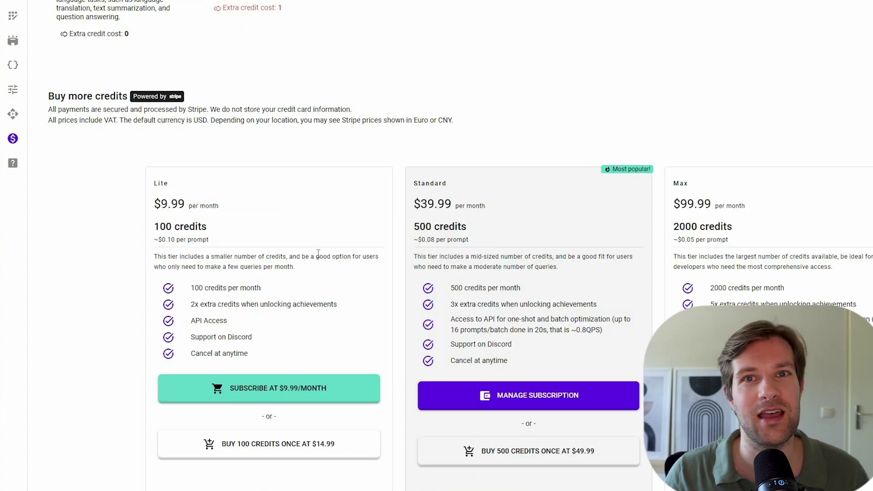
scroll(222, 155, down, 3)
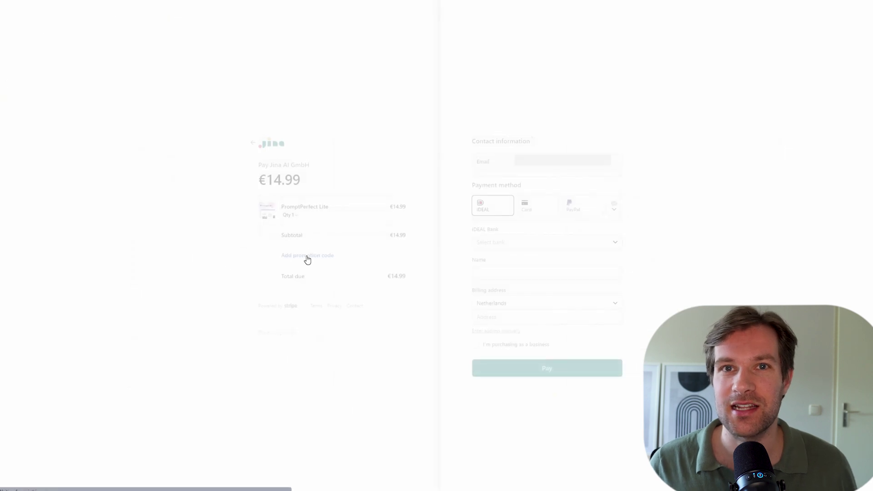
Apply the promotion code MAXIMIZE to the €14.99 Lite checkout
click(309, 243)
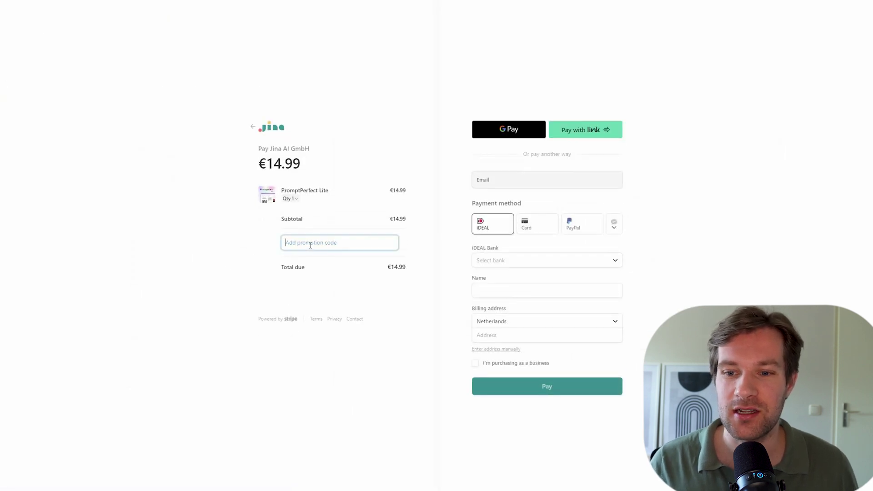
text(MAXIMIZE)
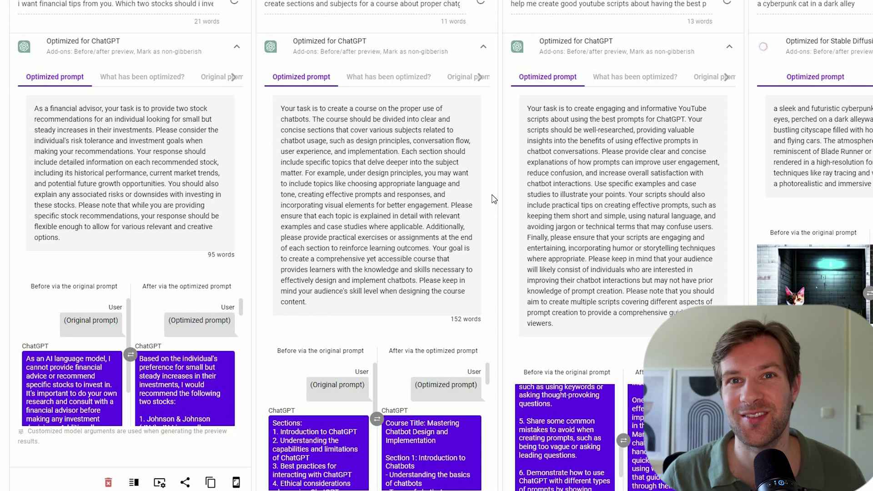
scroll(493, 199, up, 1)
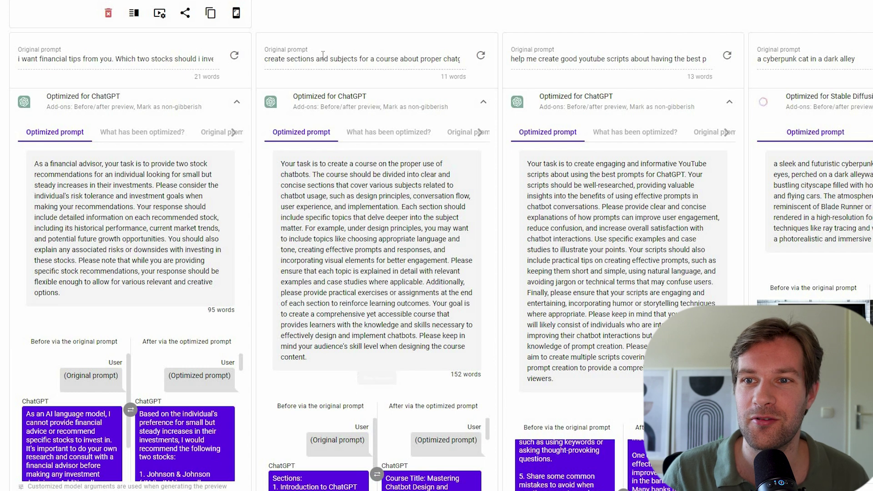
click(427, 61)
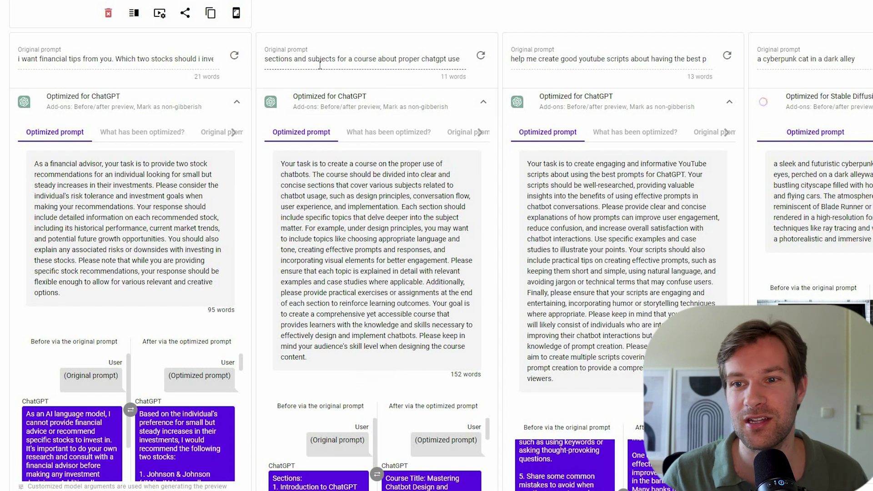
Select the chatbot course optimized prompt and review the 'Mastering Chatbot Design and Implementation' Before/After outlines
drag(281, 164, 424, 354)
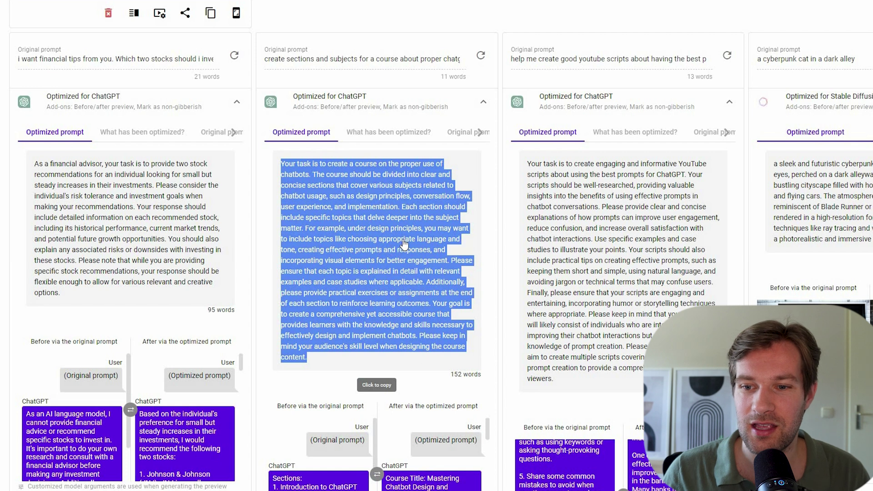
scroll(404, 244, down, 2)
scroll(285, 326, down, 2)
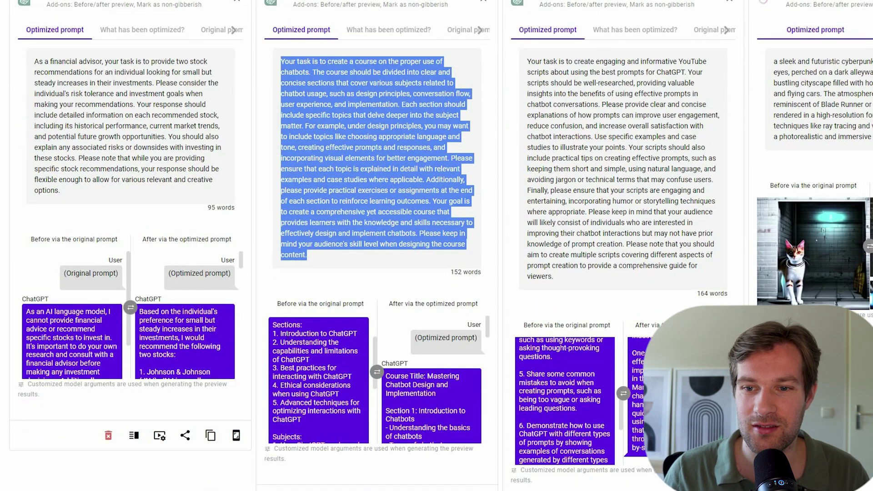
scroll(331, 401, down, 5)
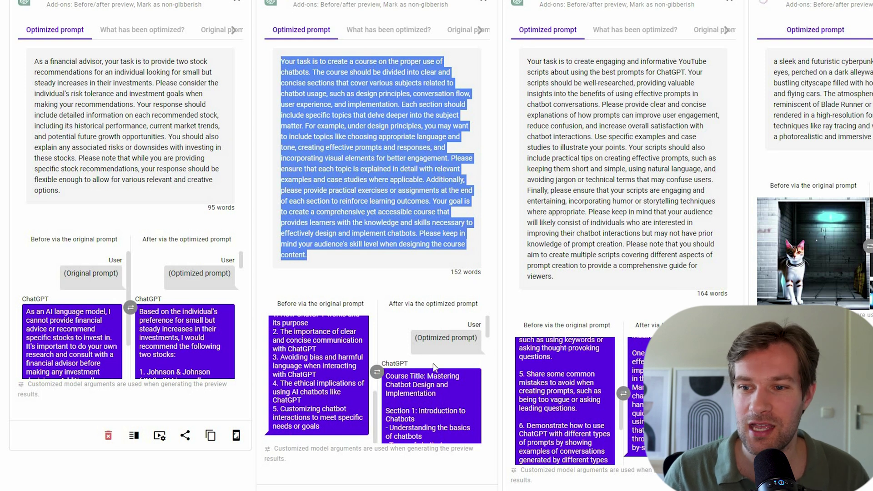
scroll(425, 344, down, 4)
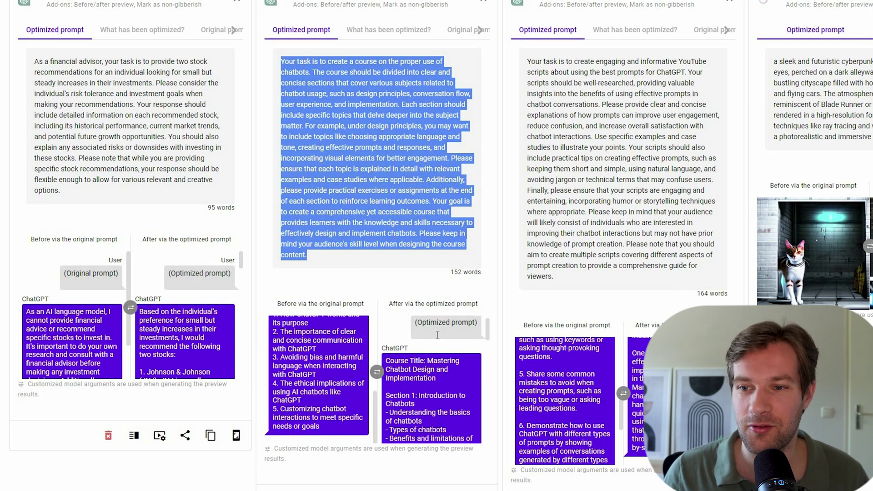
scroll(434, 346, down, 8)
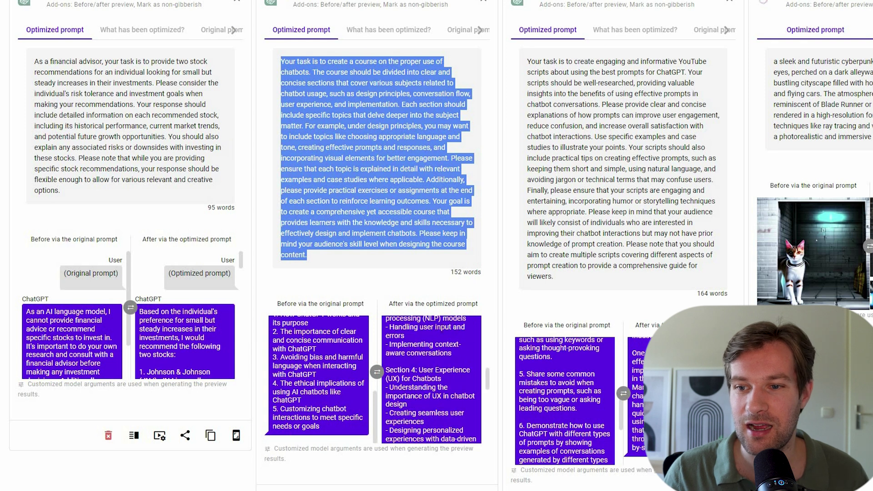
scroll(434, 346, down, 6)
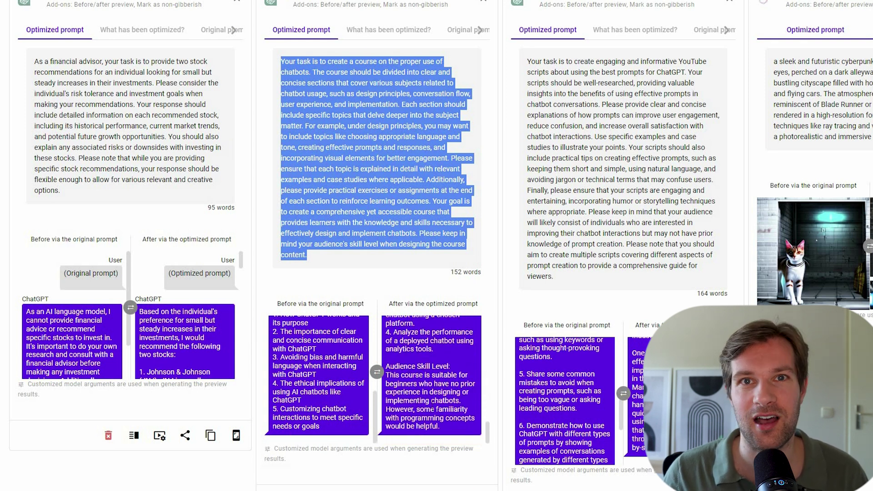
scroll(431, 372, up, 10)
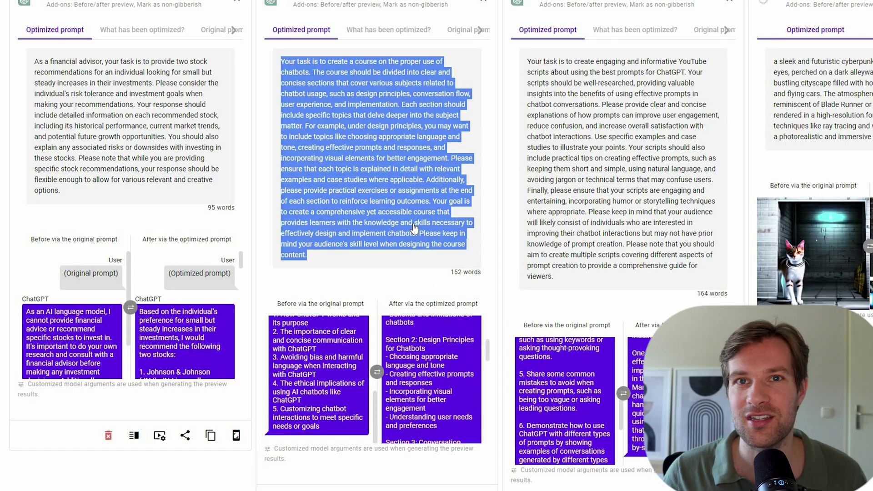